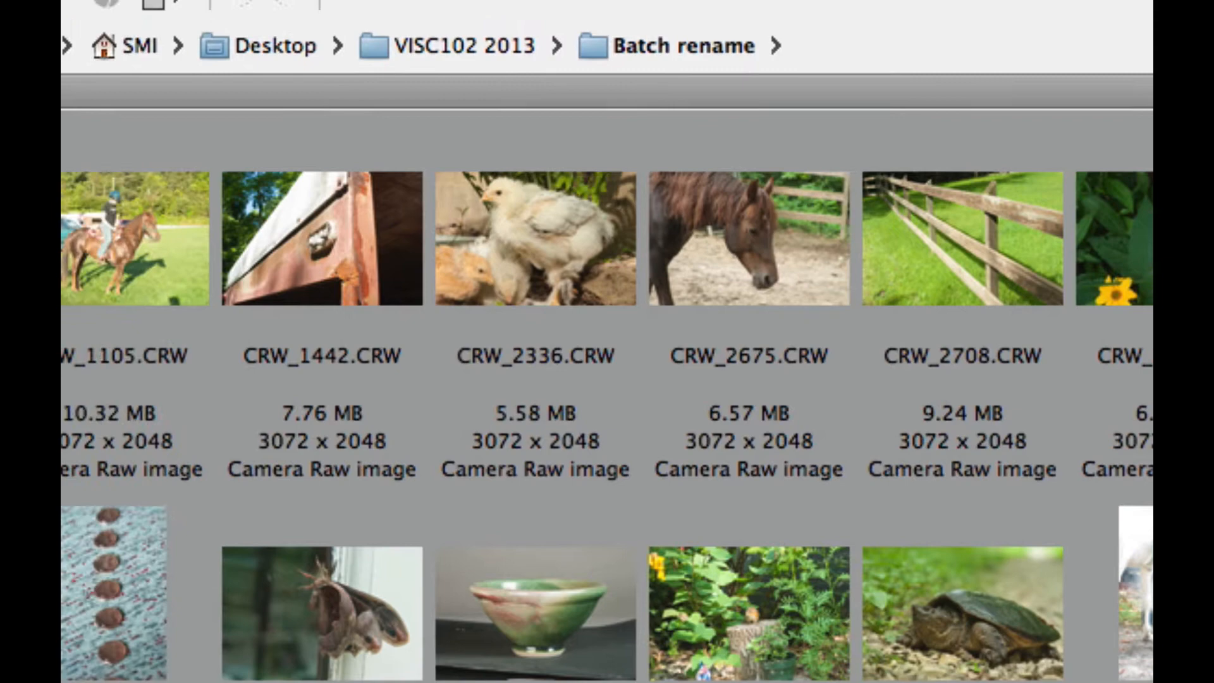
Open the preferences and display the Thumbnails settings.
click(104, 3)
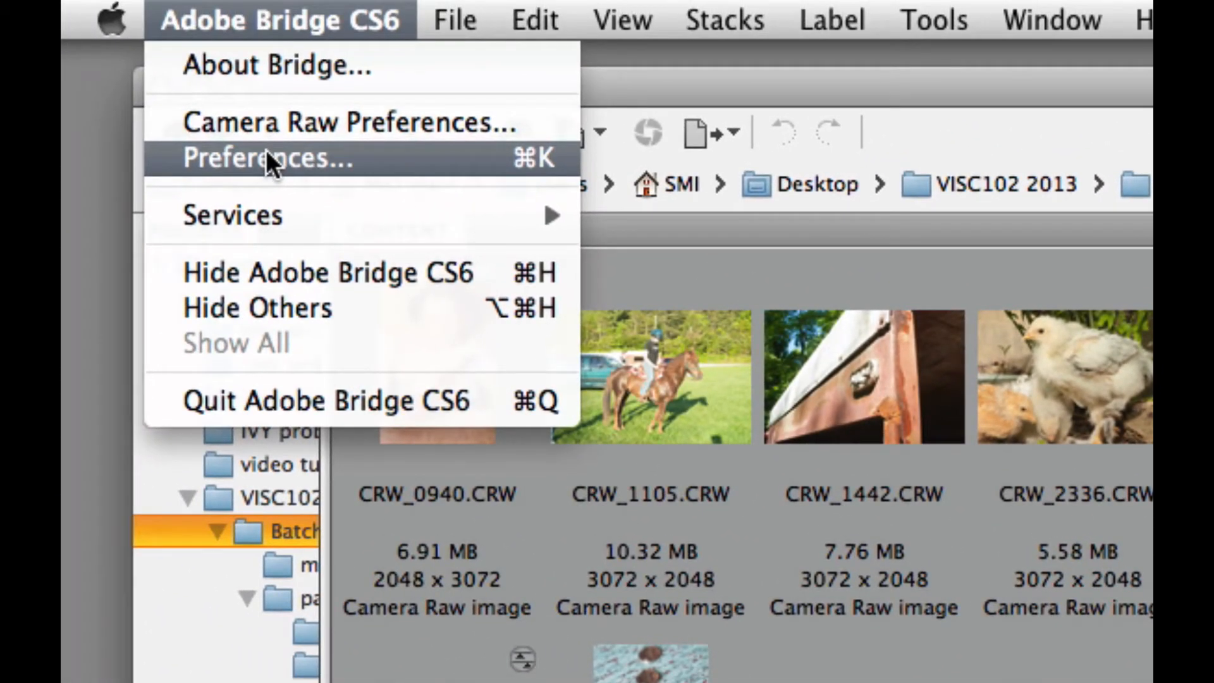
click(267, 157)
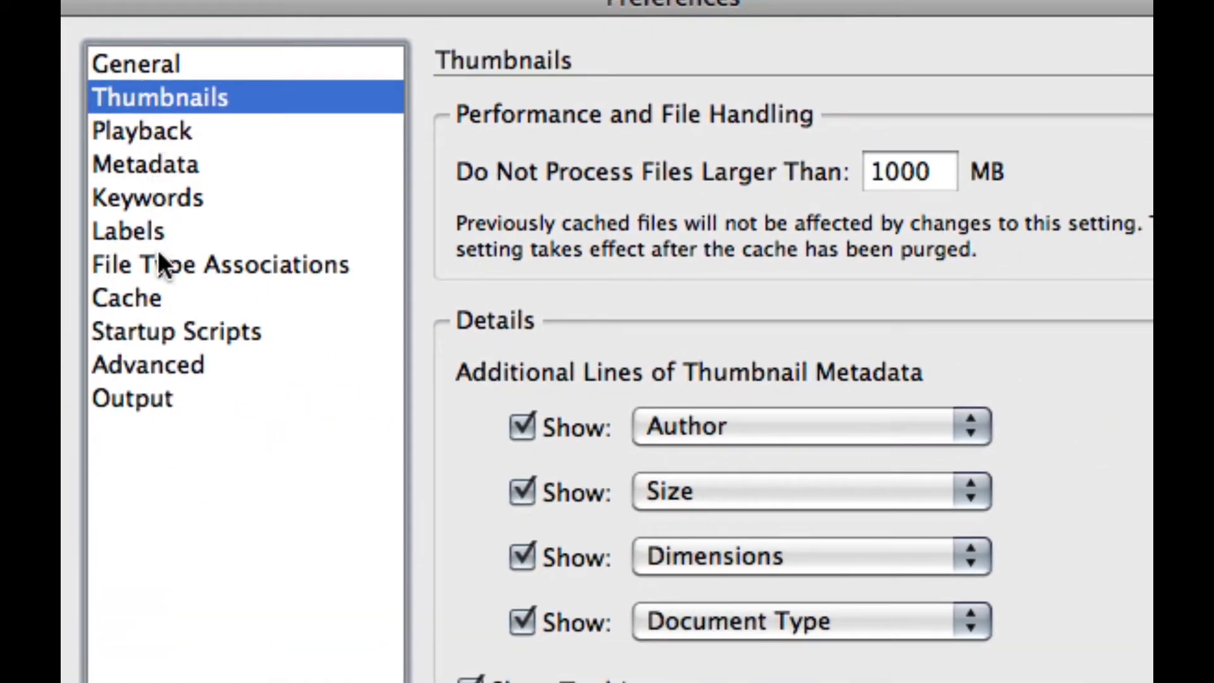
click(134, 65)
click(128, 102)
click(126, 137)
click(135, 101)
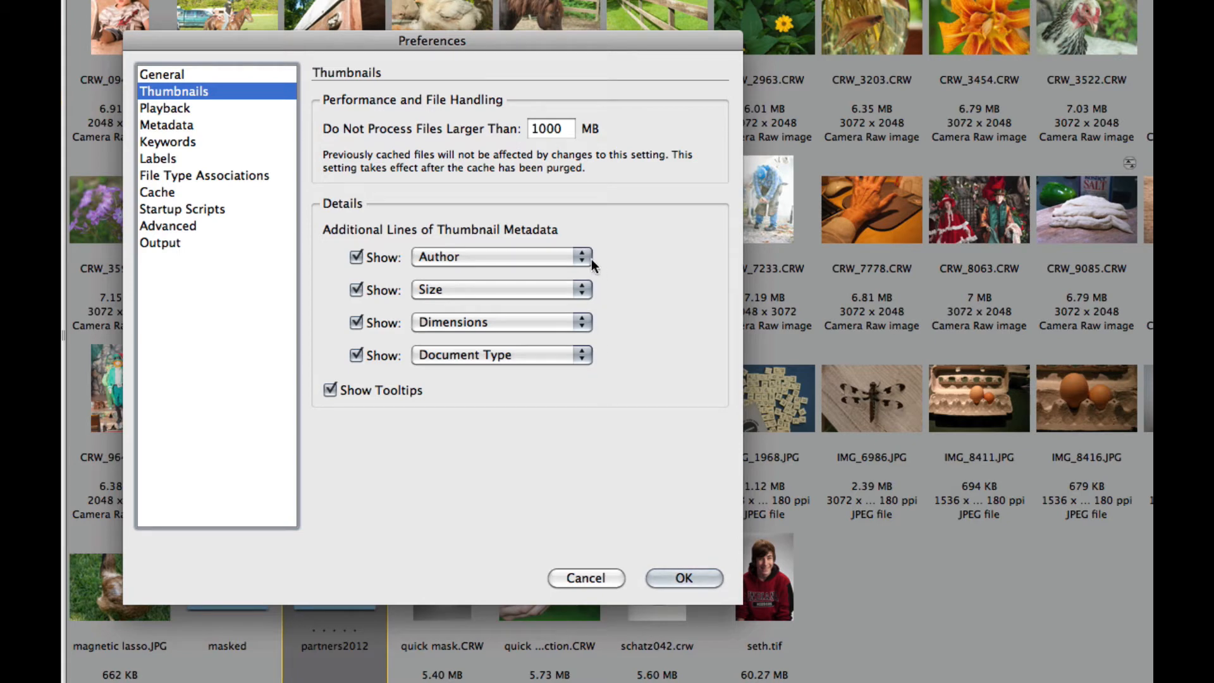
Set the first additional line of thumbnail metadata to Date Created and apply the preferences.
click(584, 255)
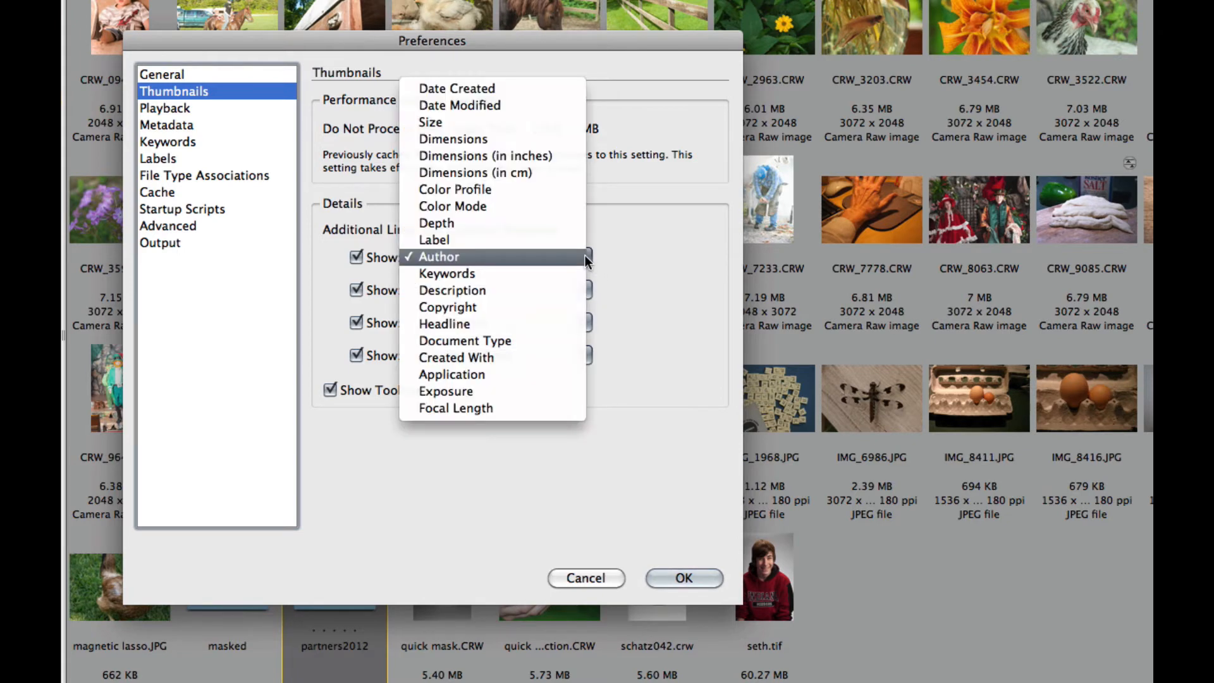
click(502, 90)
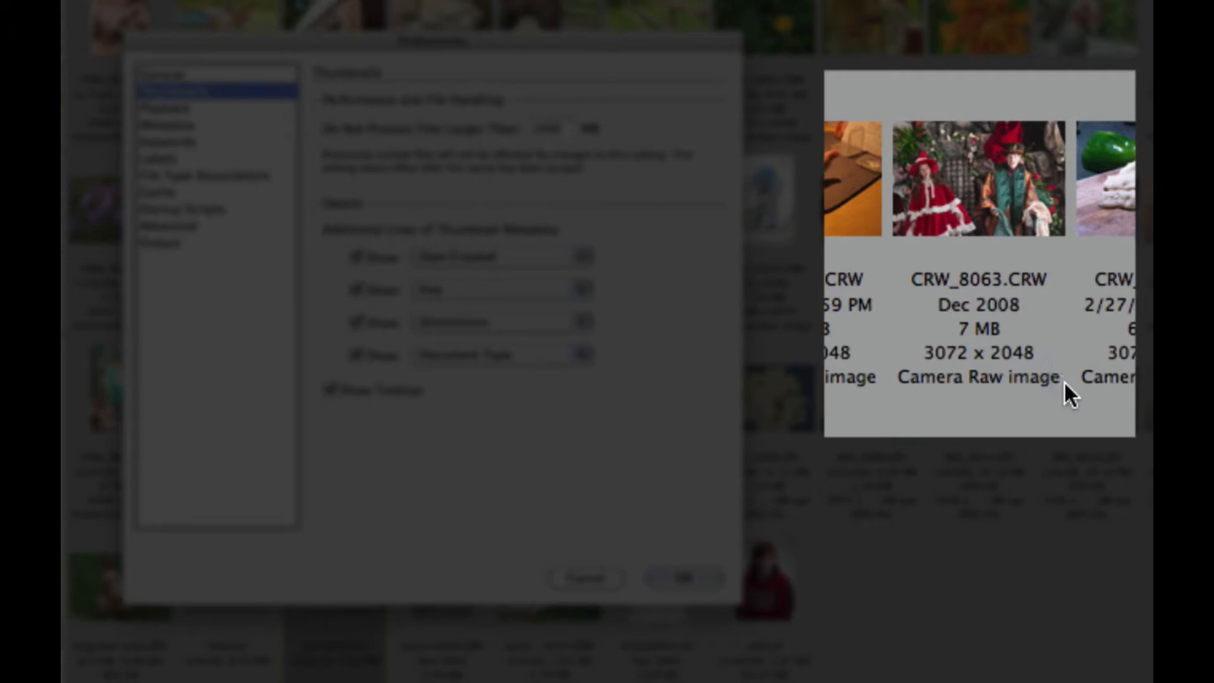
click(580, 355)
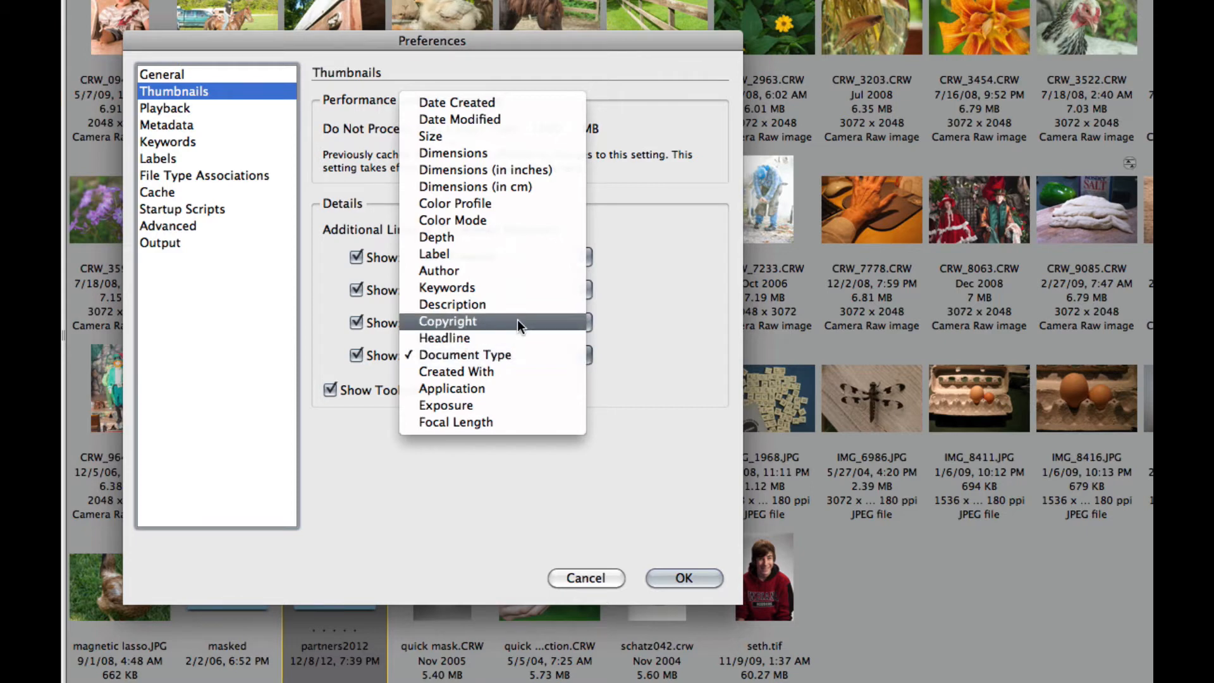
click(634, 396)
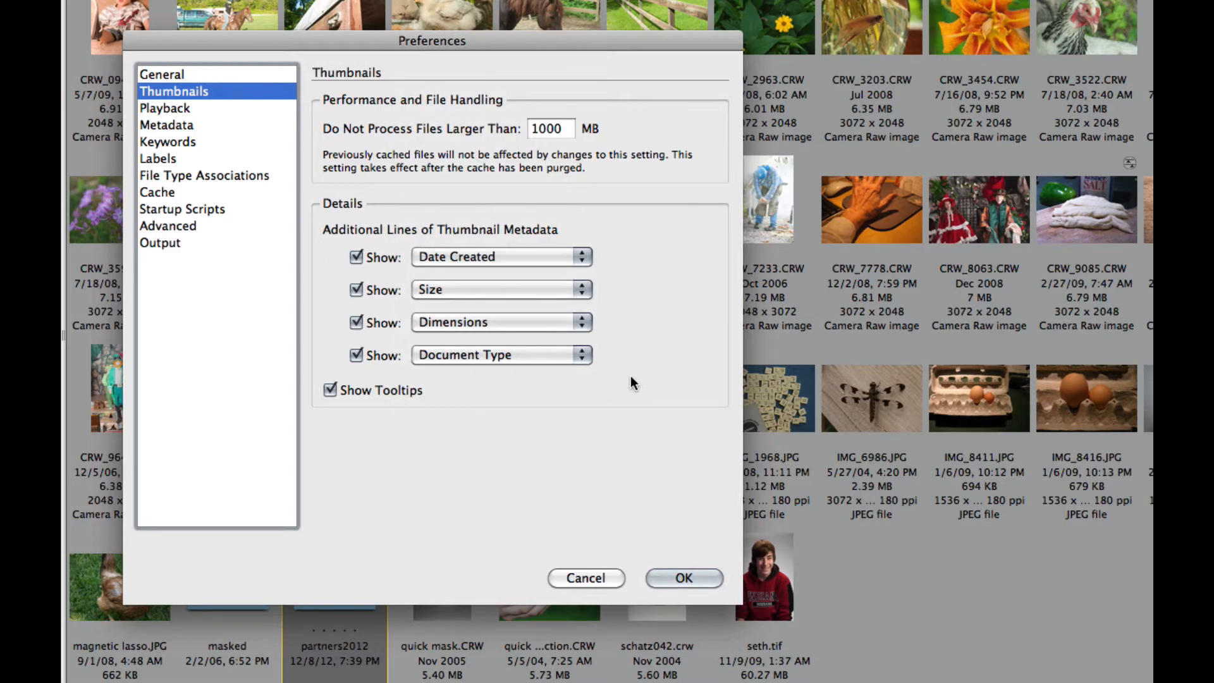
click(686, 579)
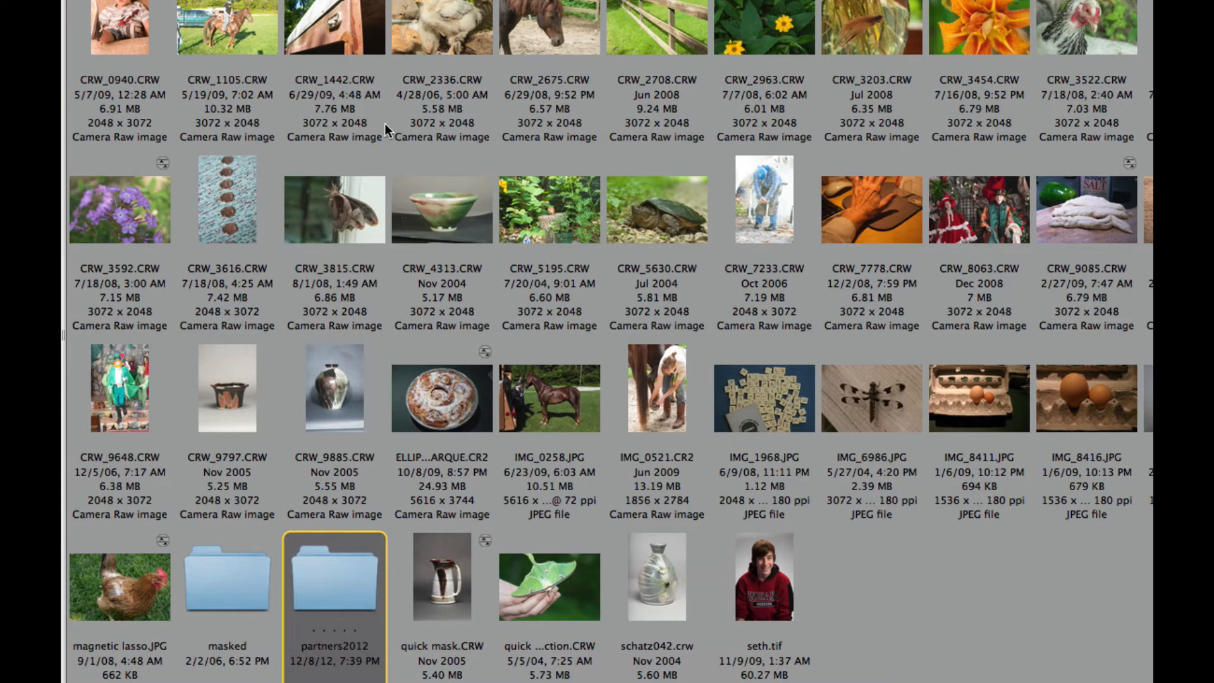
mouse_move(422, 165)
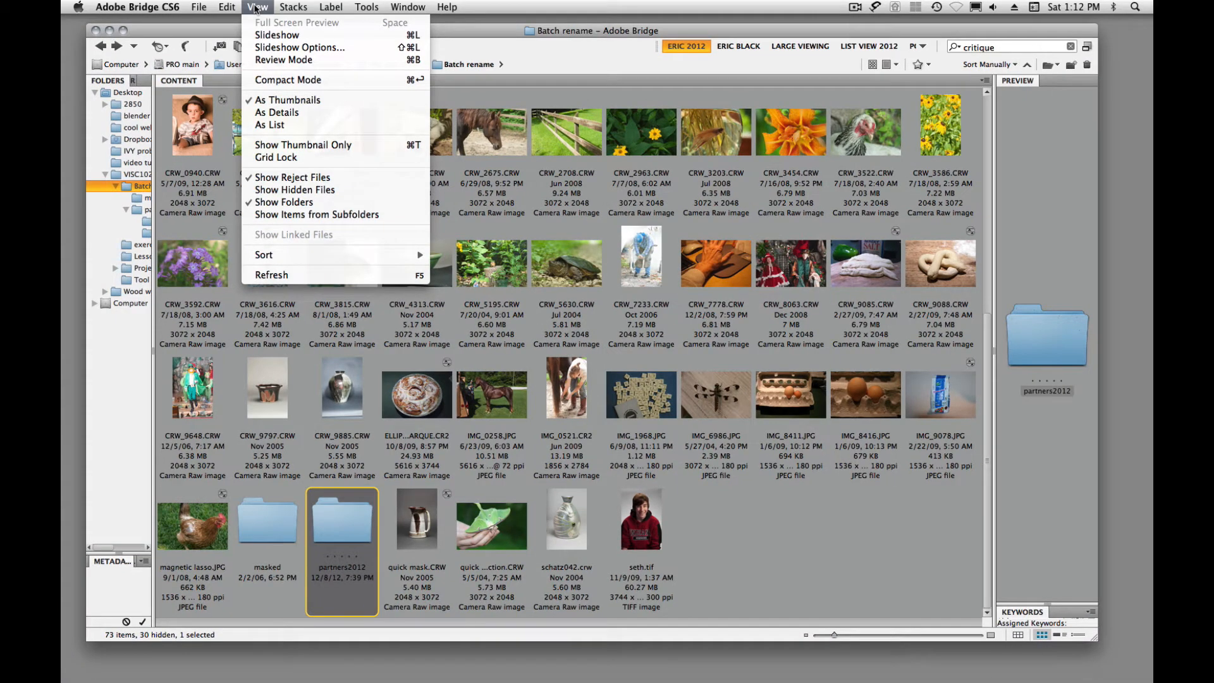
click(489, 223)
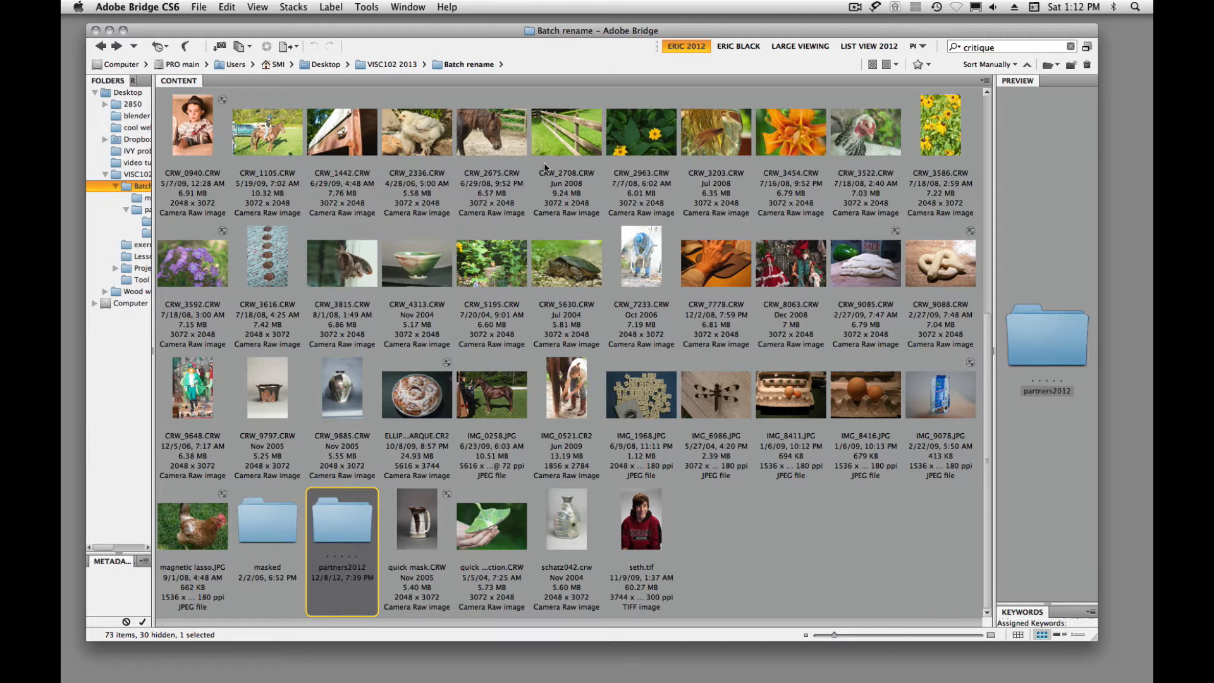
Select the images from CRW_0940.CRW through CRW_3586.CRW and start a Batch Rename on them.
mouse_move(545, 168)
click(188, 132)
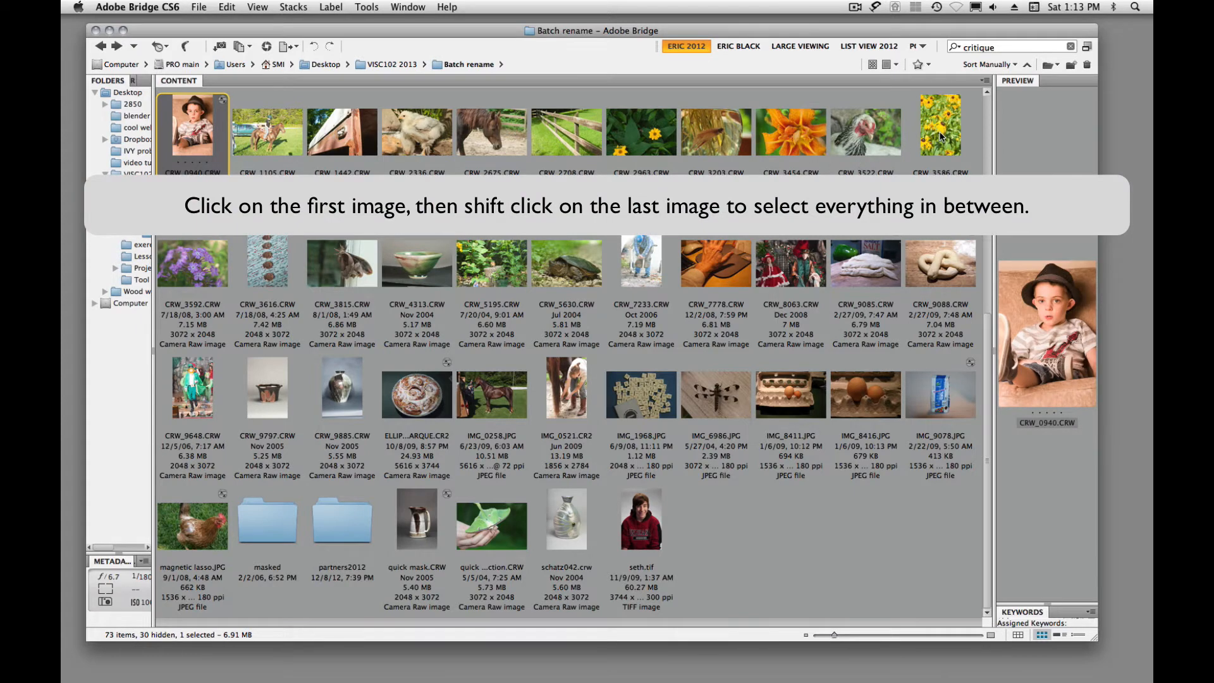
shift+click(940, 135)
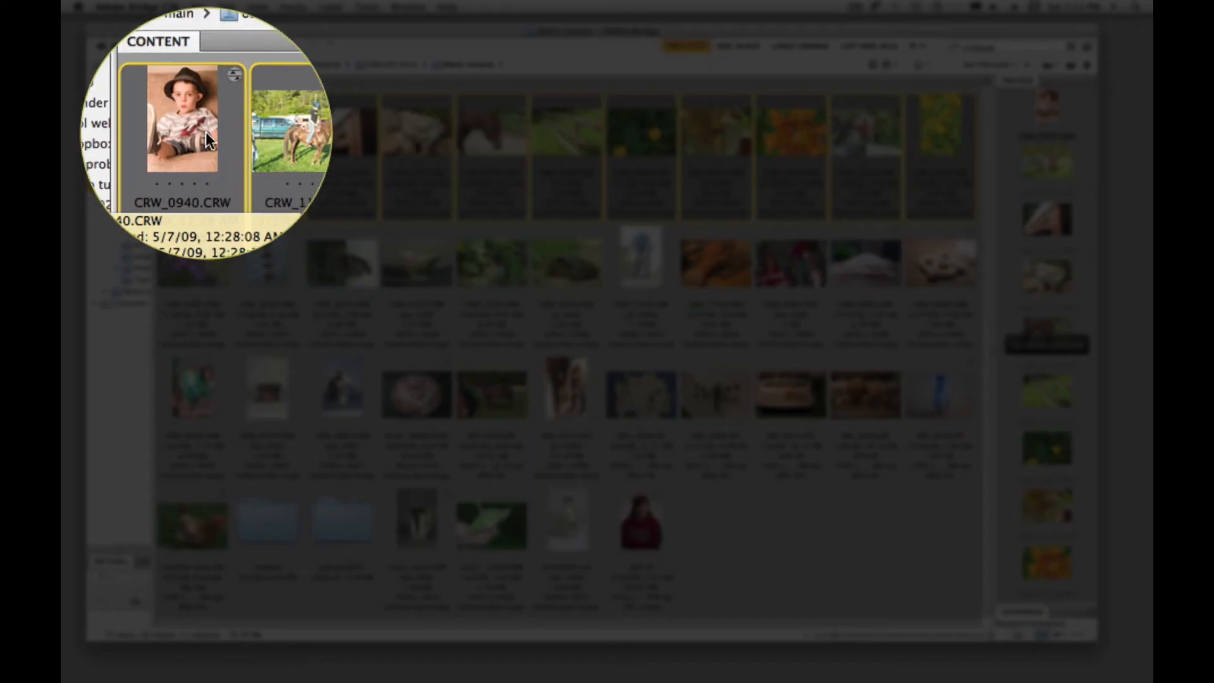
right_click(206, 132)
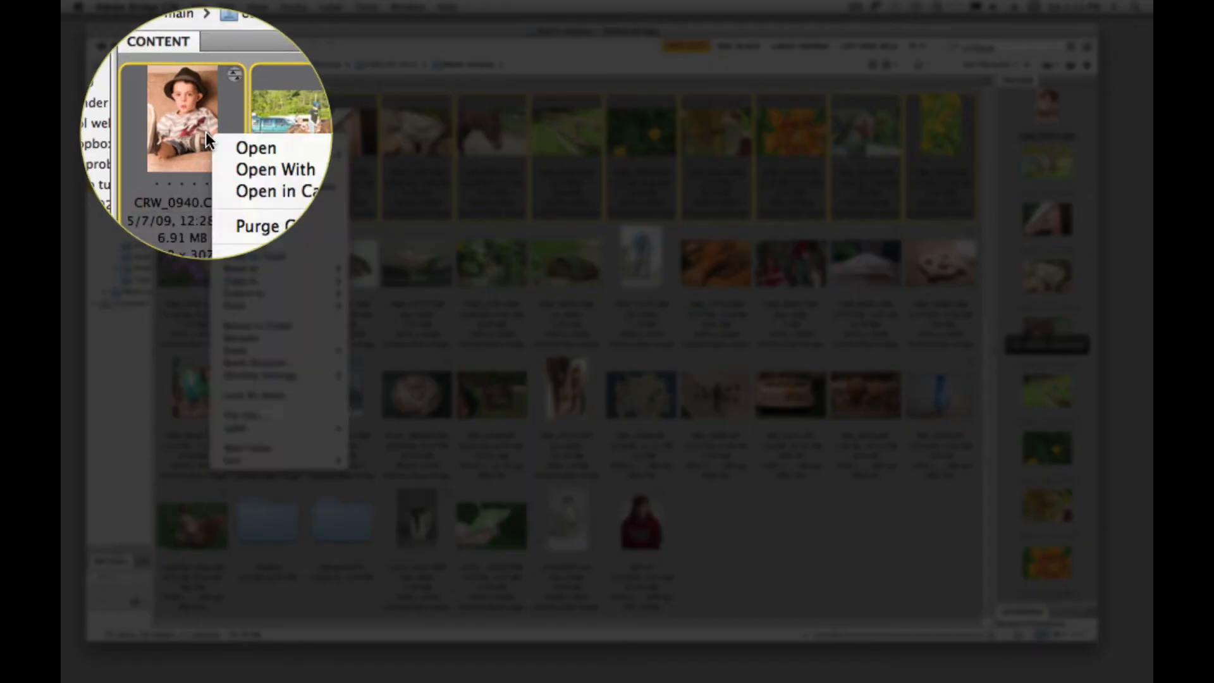
click(245, 363)
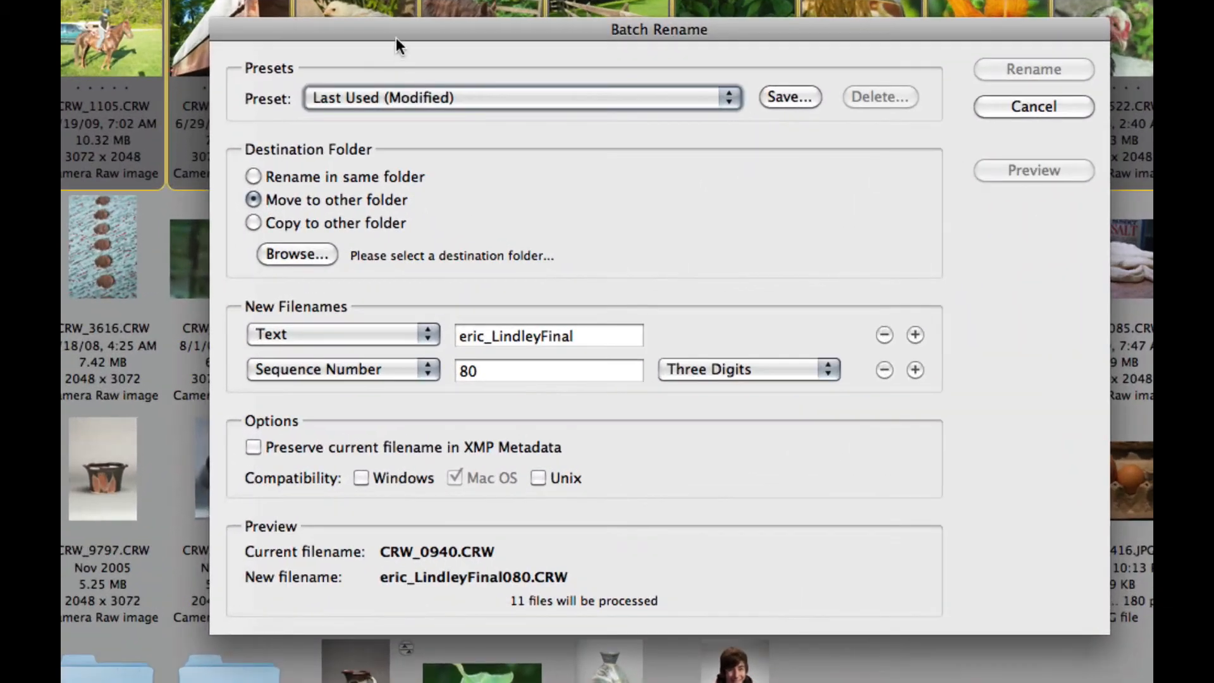
Set the batch rename destination to Rename in same folder.
drag(440, 128, 614, 112)
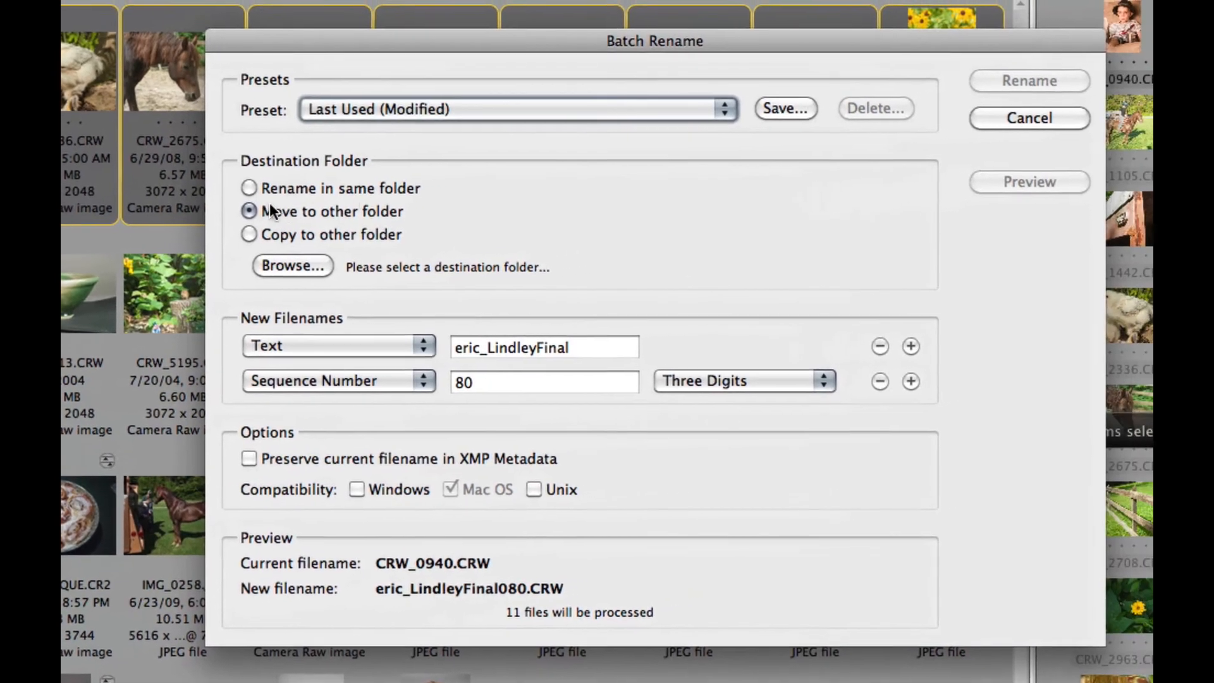
click(275, 185)
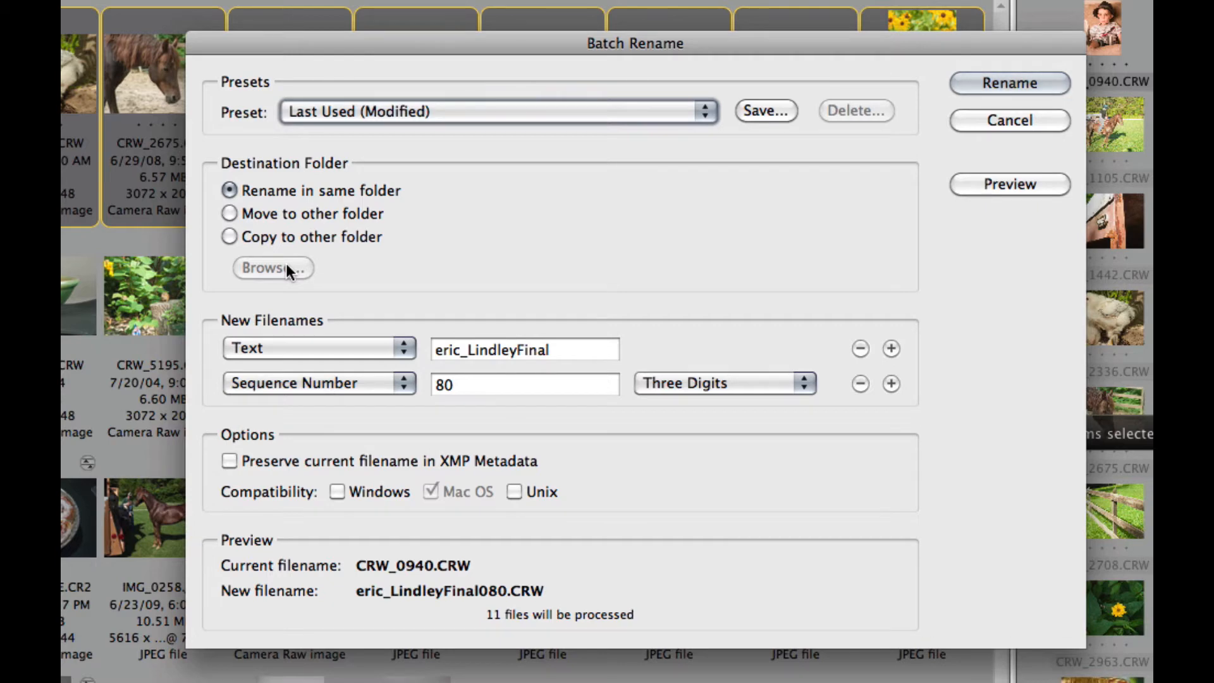
click(405, 348)
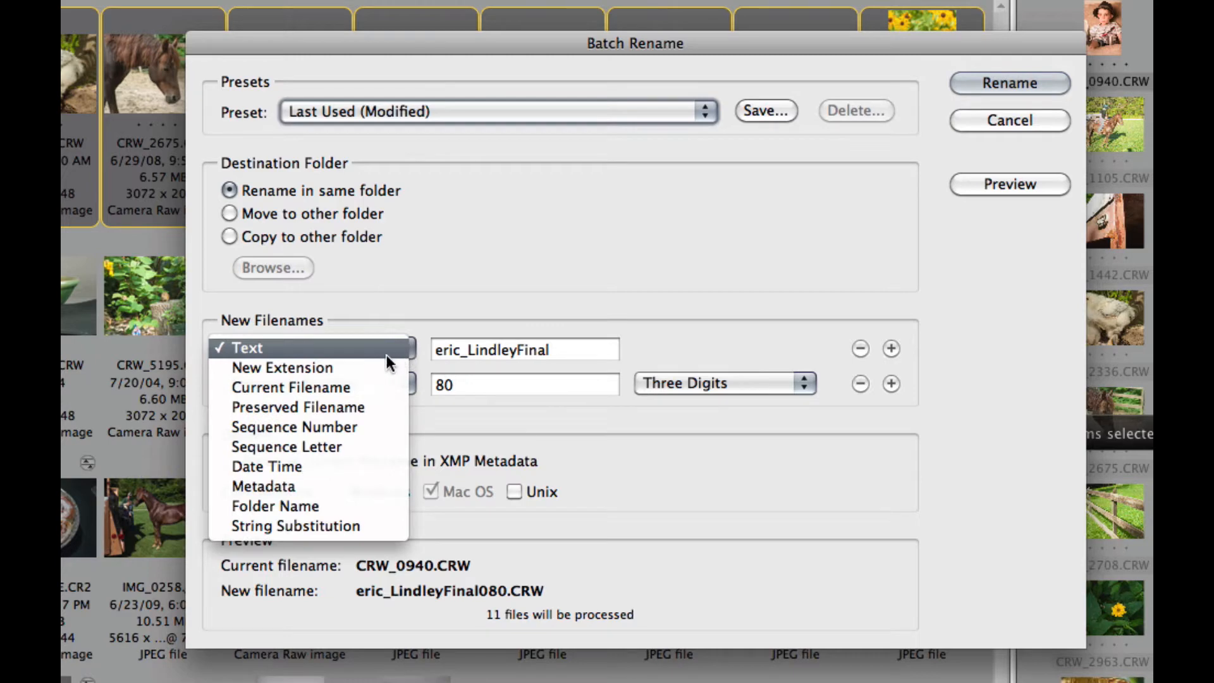
click(358, 385)
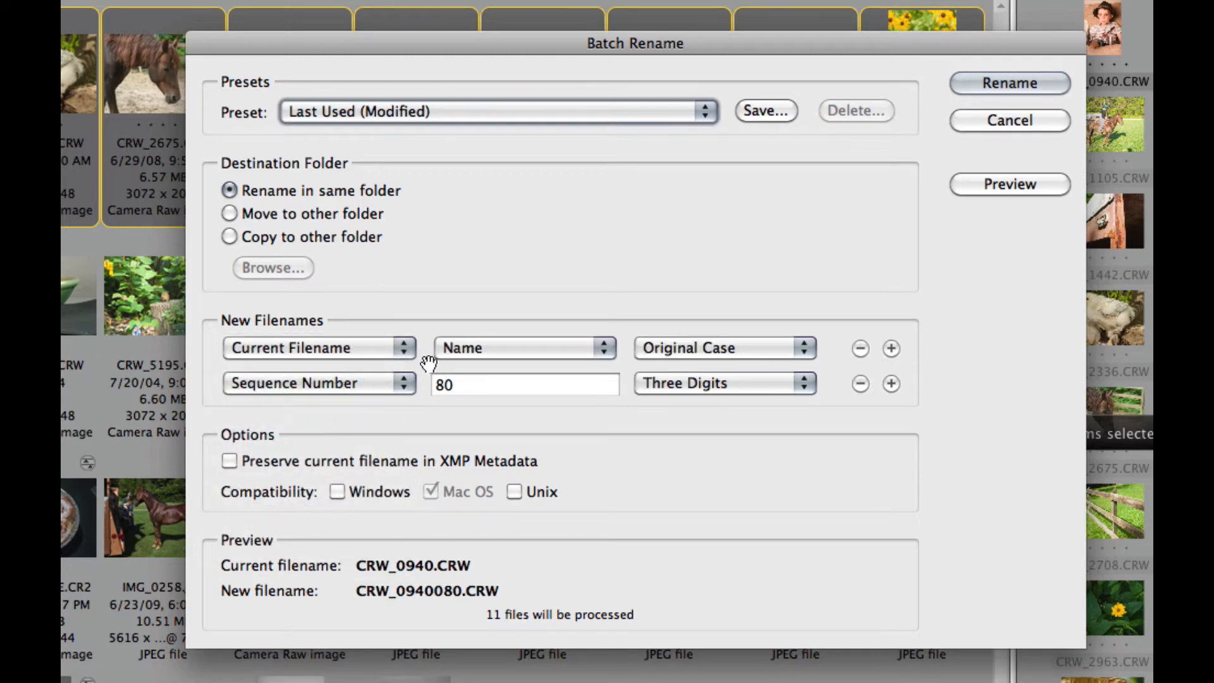
click(404, 348)
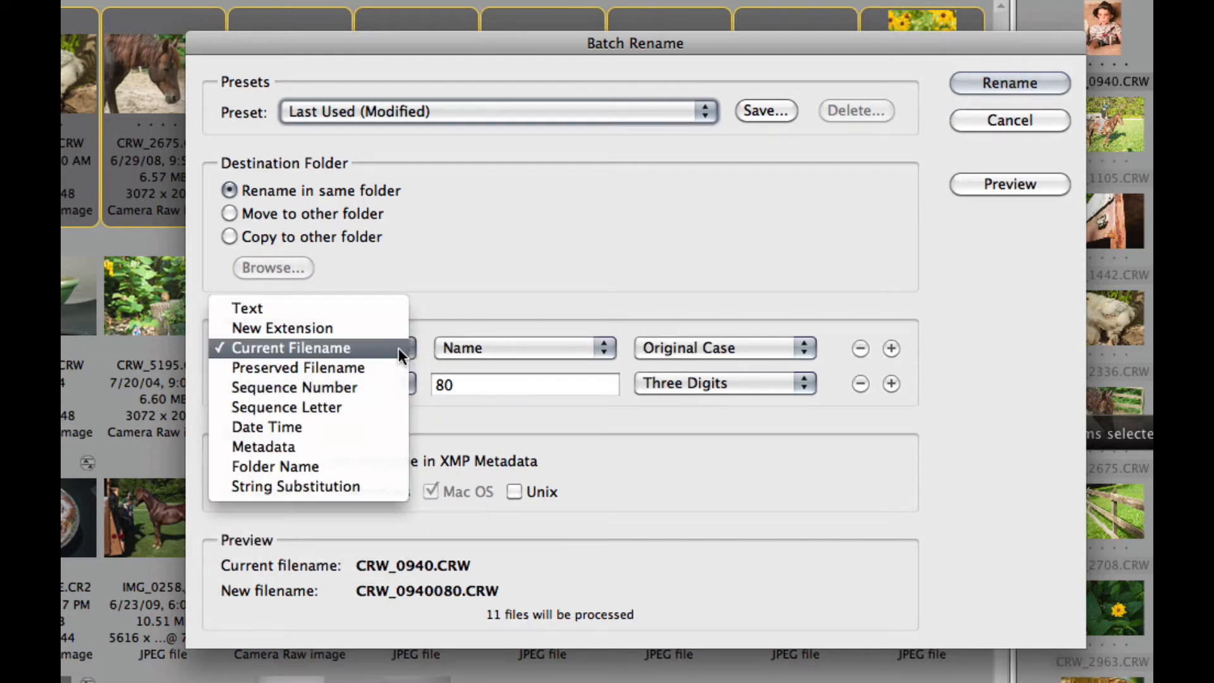
click(268, 312)
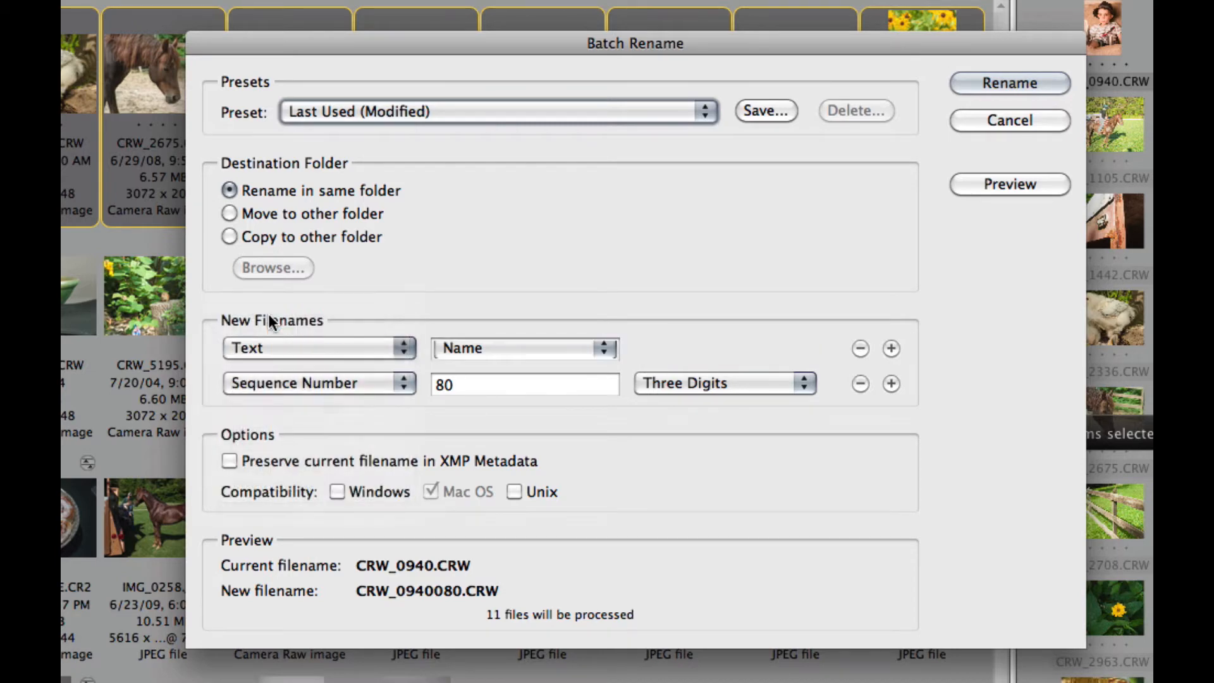
Enter "uncomfortable" as the text of the first new filename part.
click(512, 354)
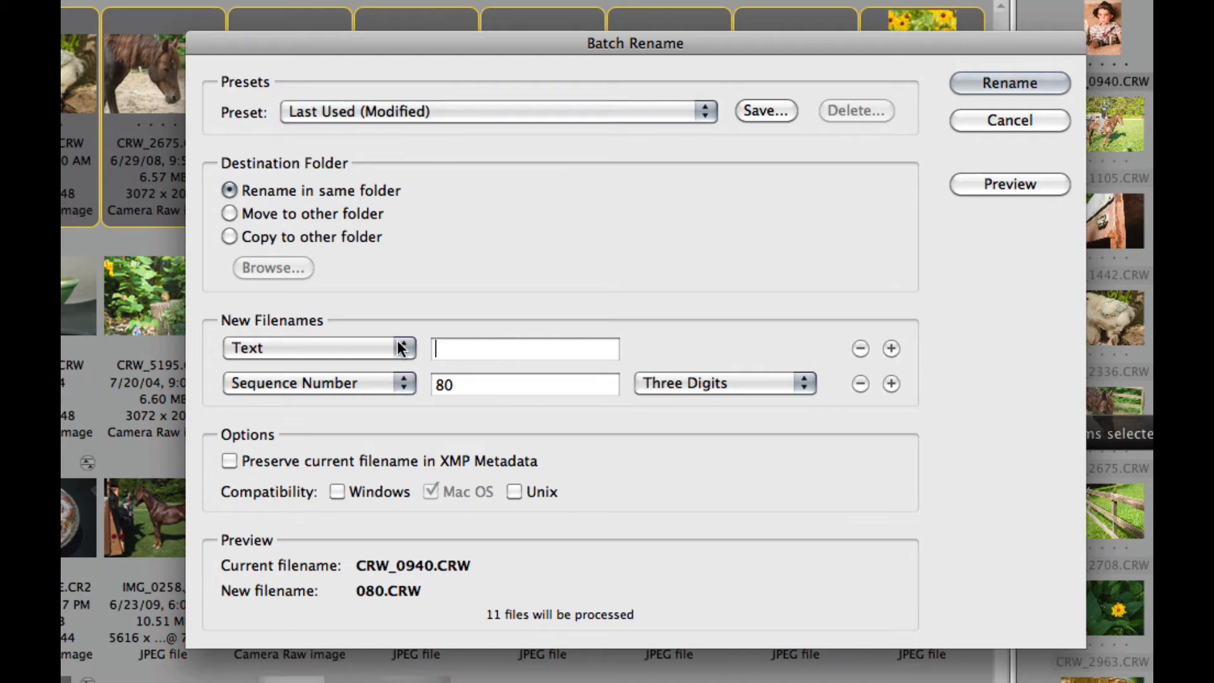
text(uncom)
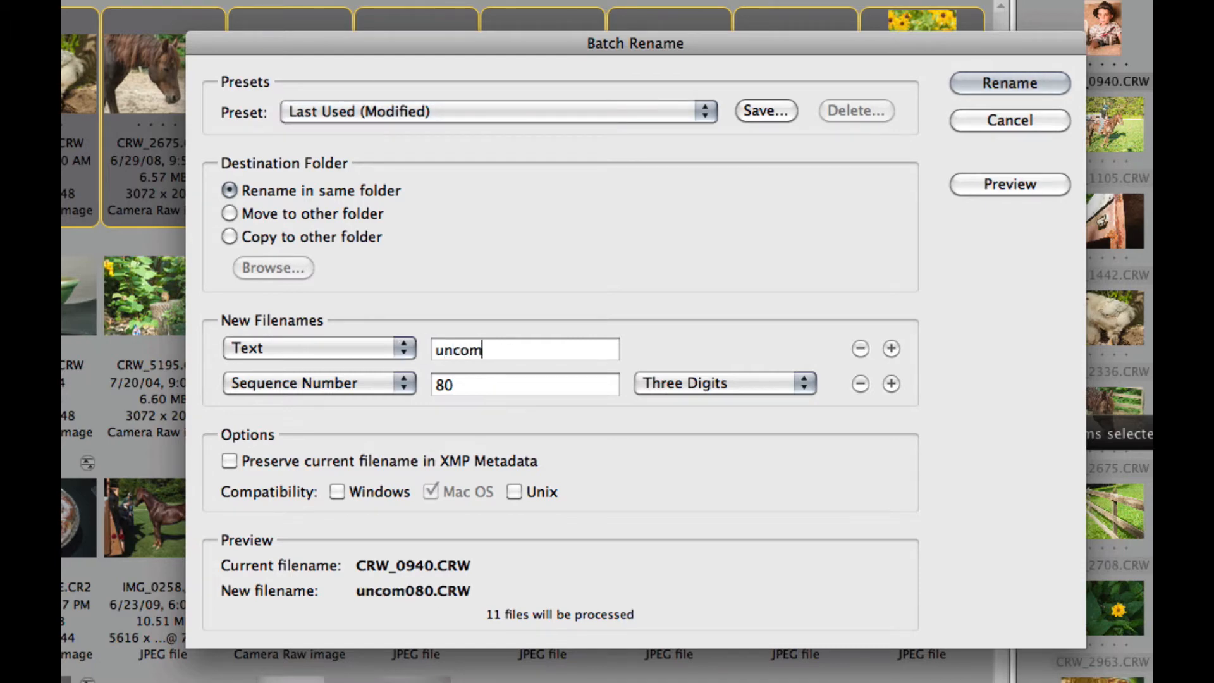
text(fortable)
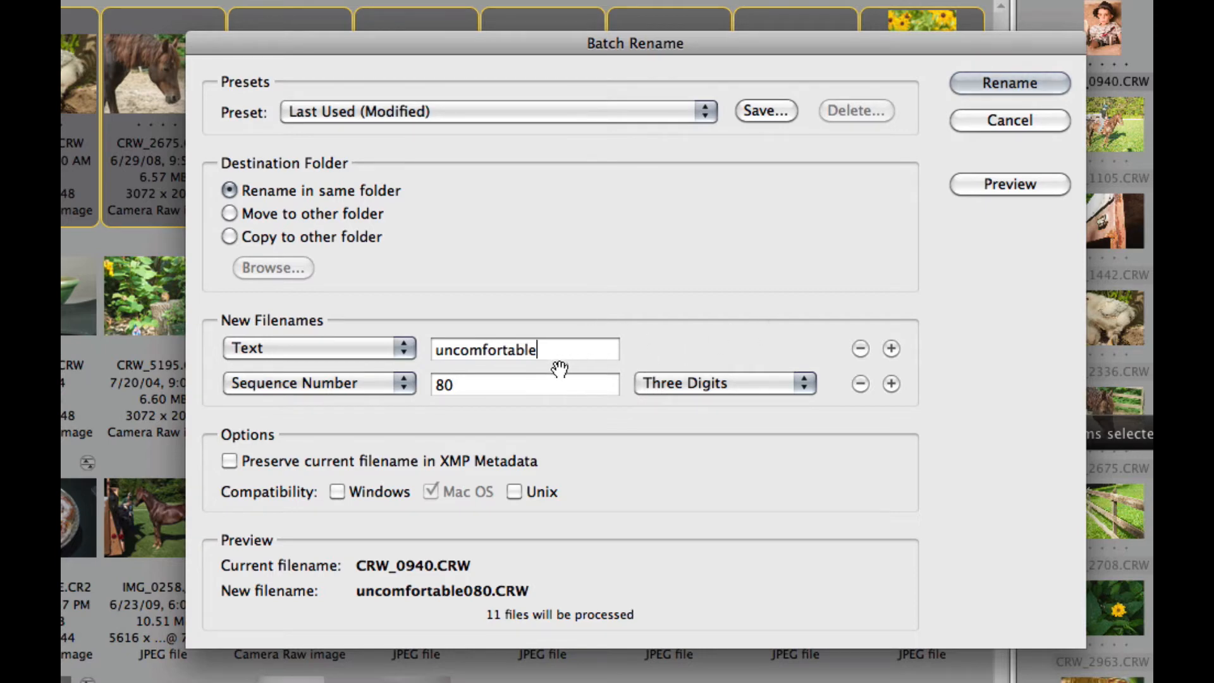
Append an underscore to the first filename text and change the second filename part to the text "V102_".
click(401, 380)
click(228, 307)
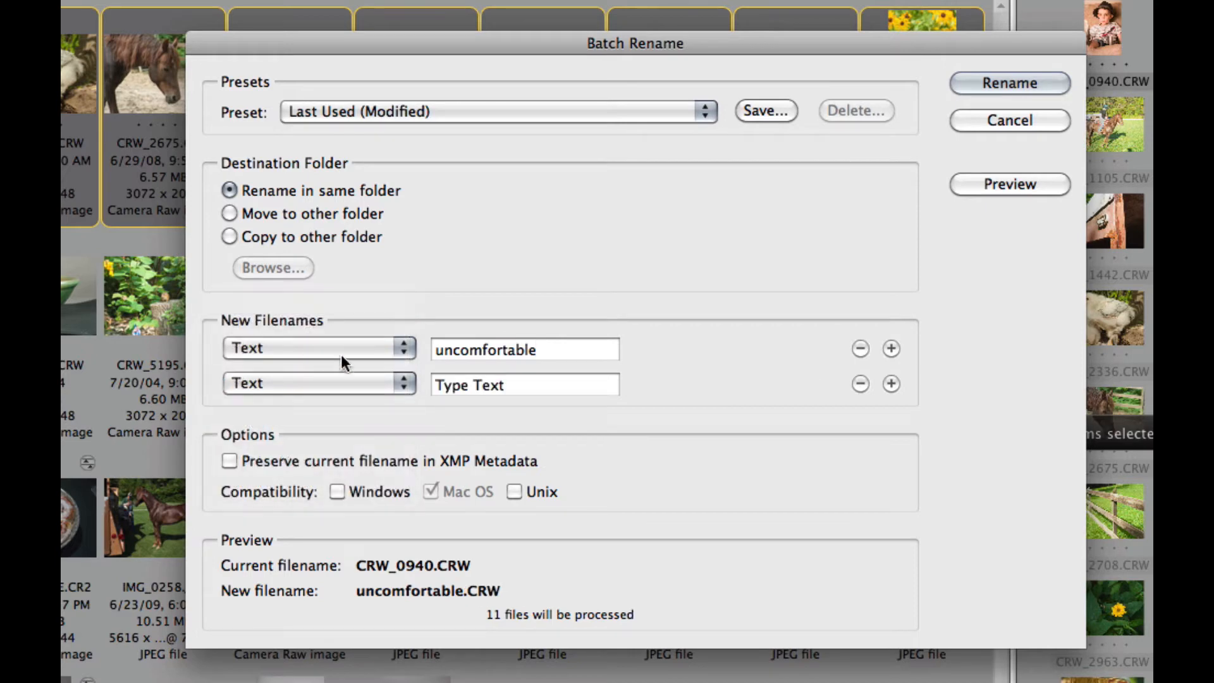
click(511, 386)
text(_)
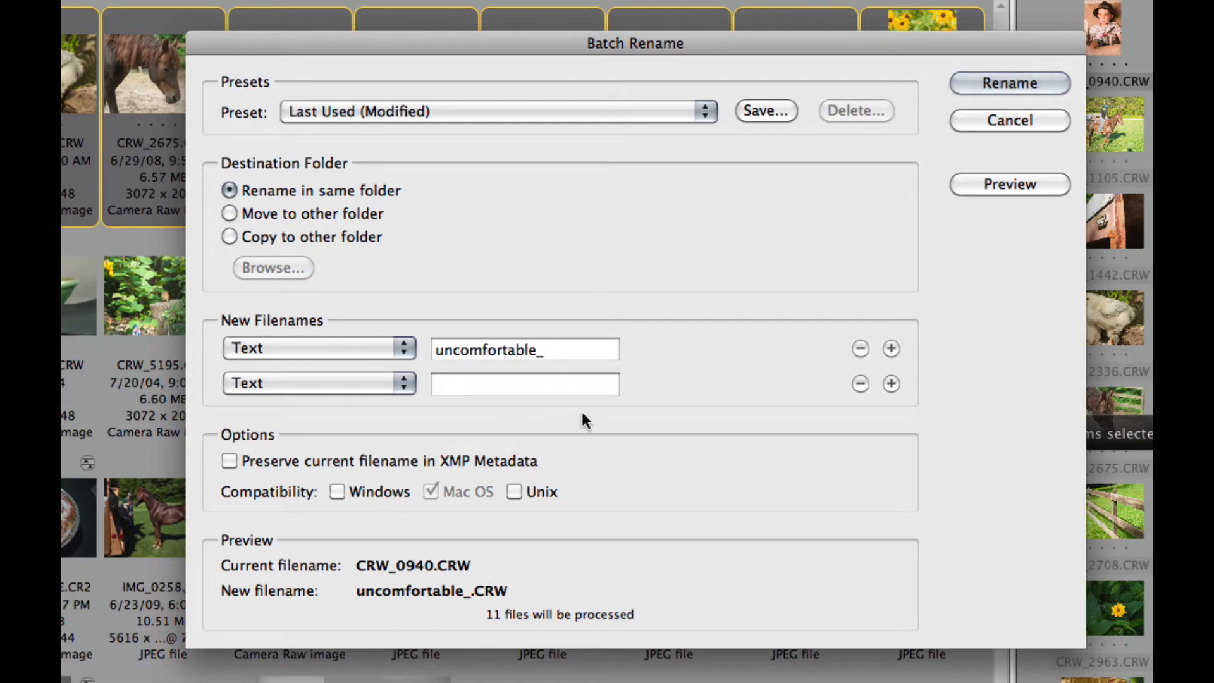
text(V102)
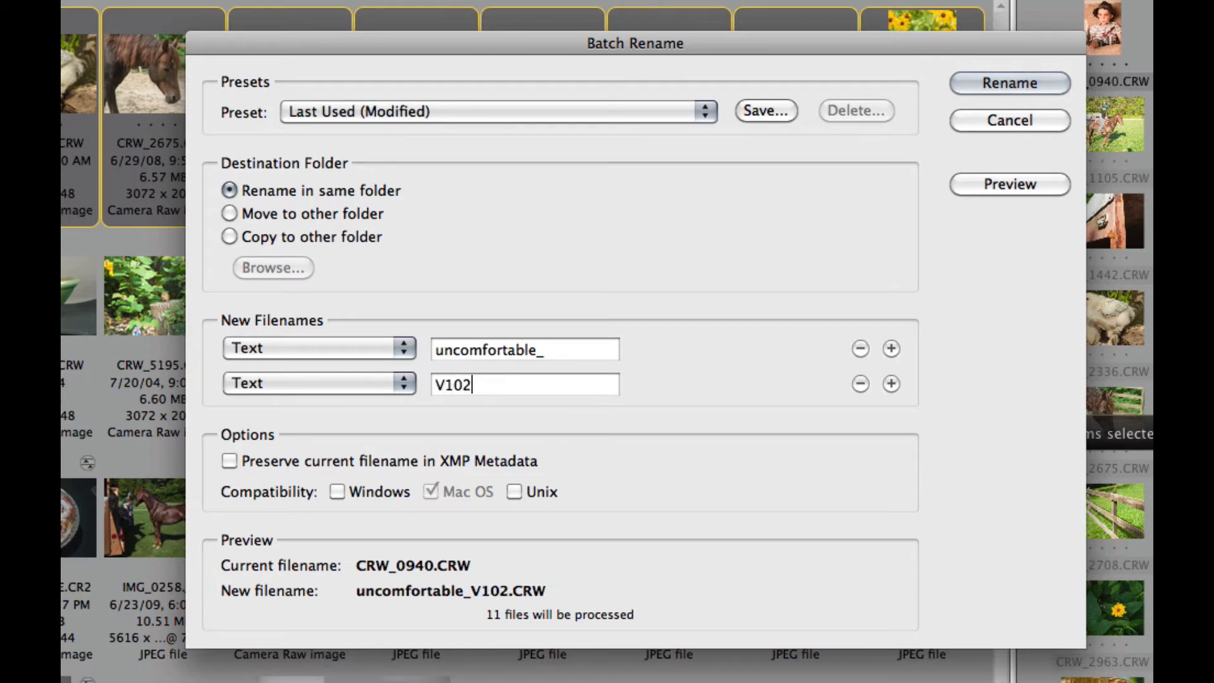
text(_)
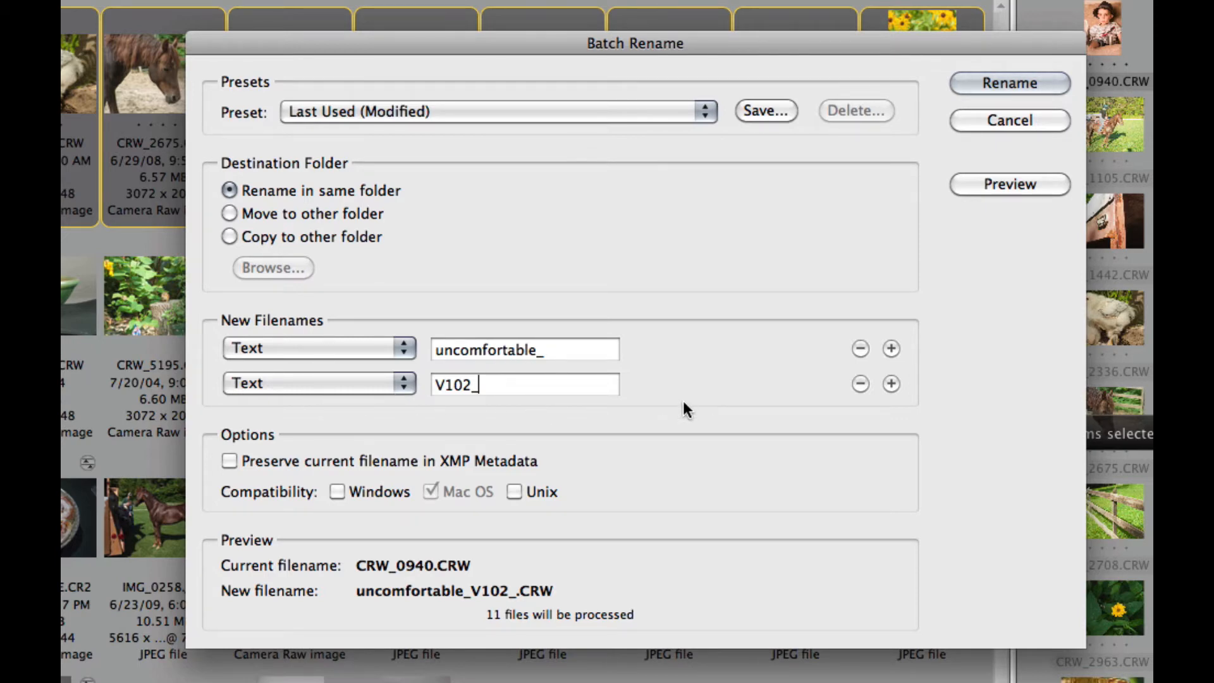
Add a third filename part as a Sequence Number with Two Digits.
click(890, 384)
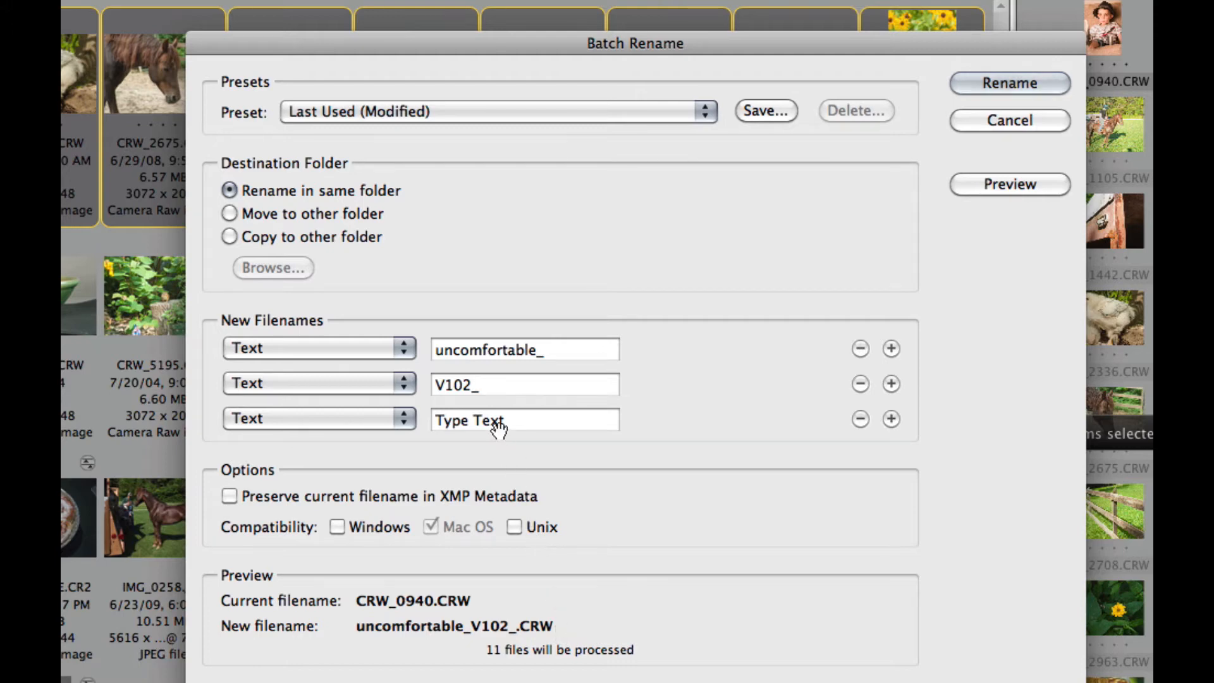
click(401, 420)
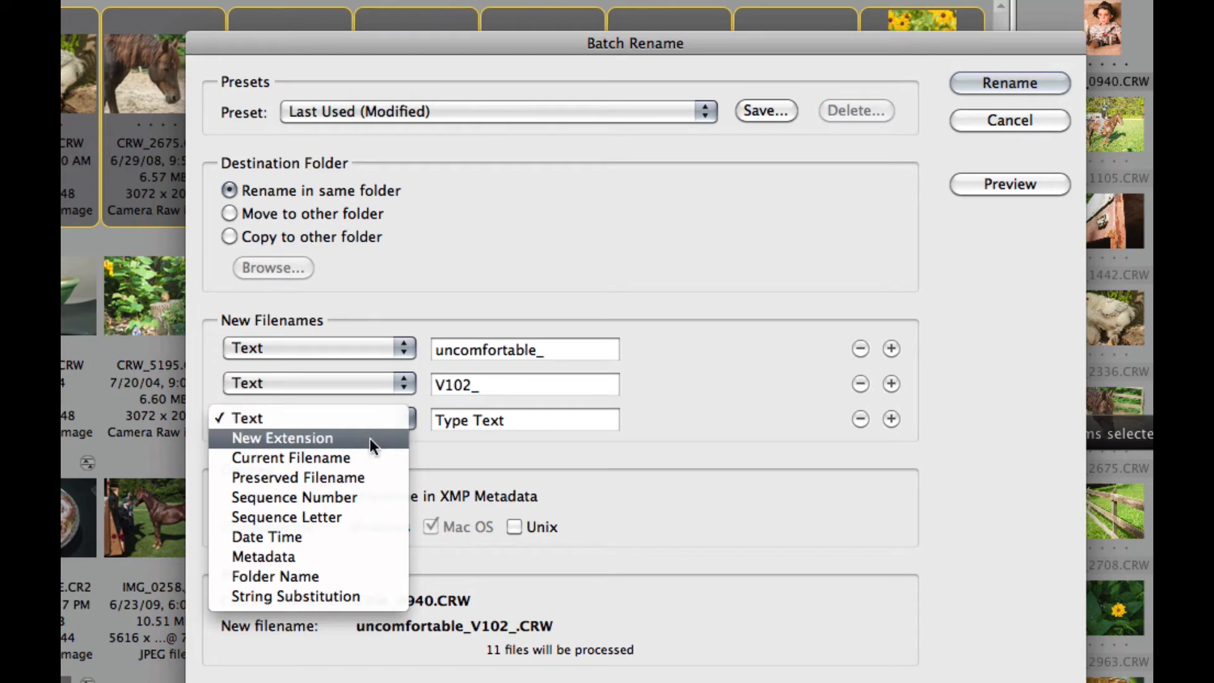
click(285, 499)
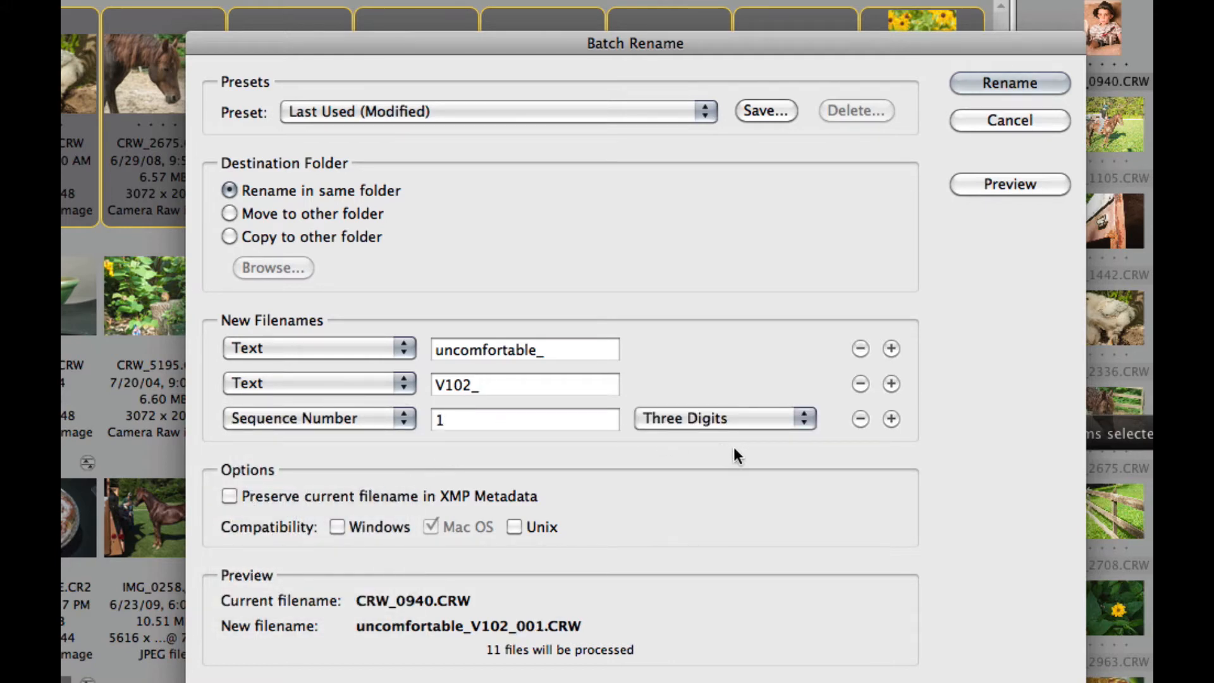
click(806, 417)
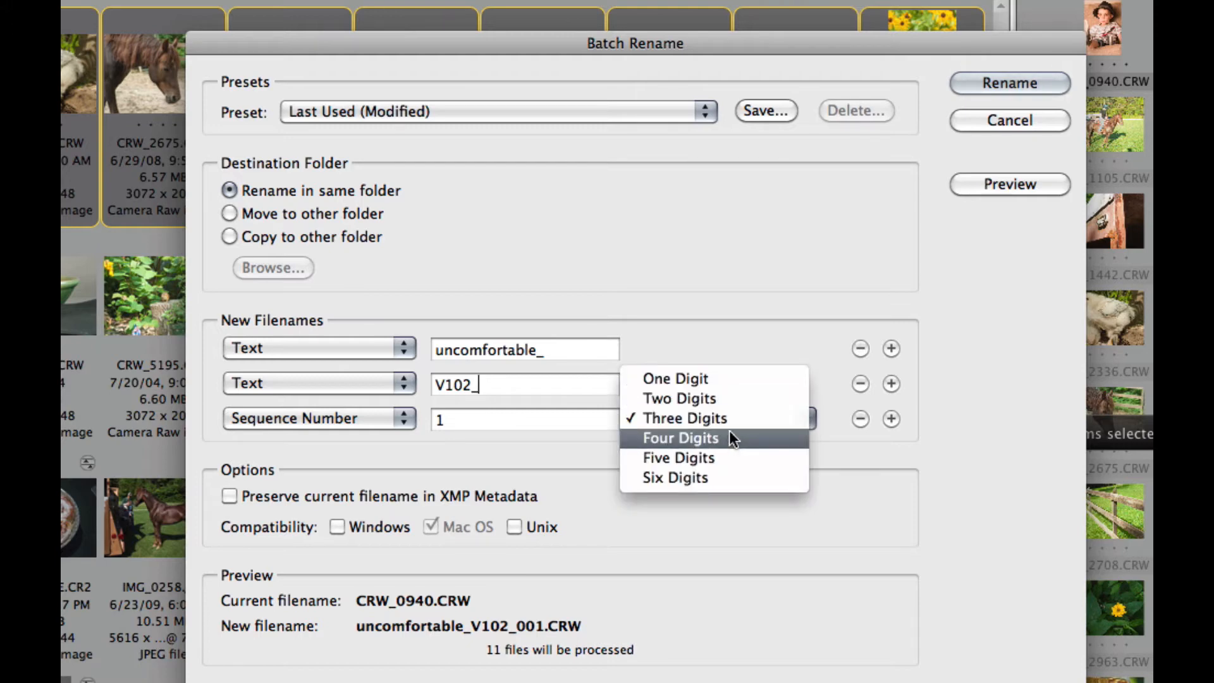
click(718, 399)
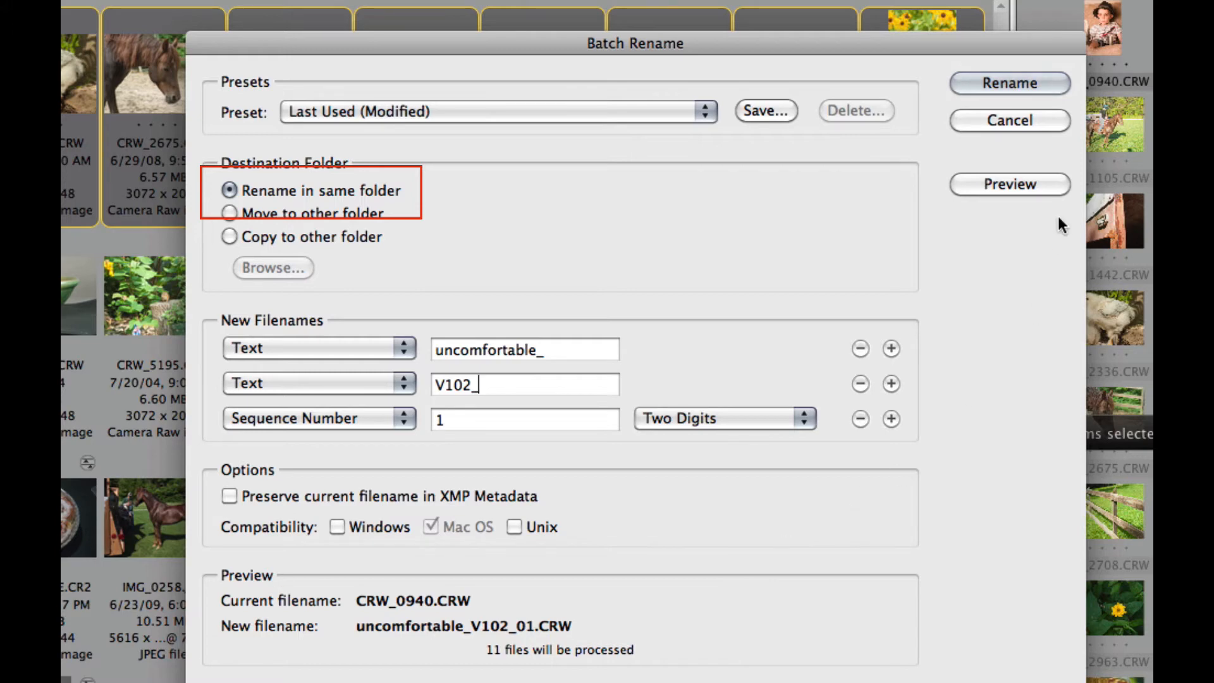
Preview the new filenames, accept the preview and rename the selected files.
click(994, 182)
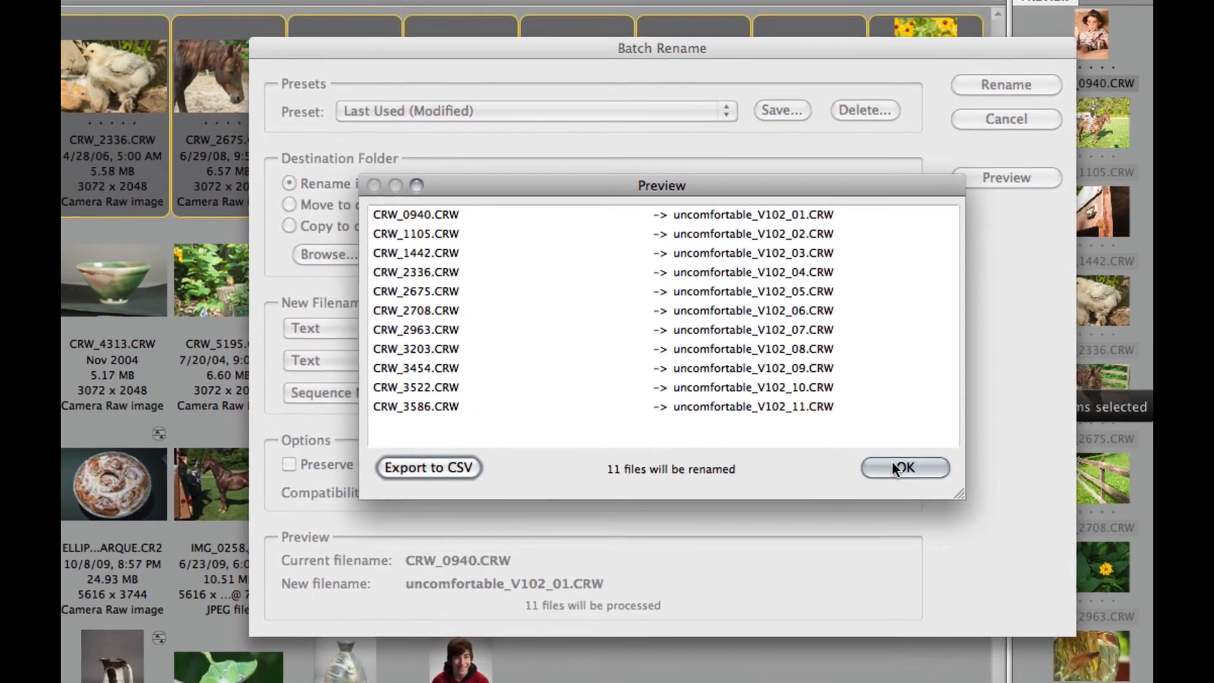
click(893, 468)
click(1006, 85)
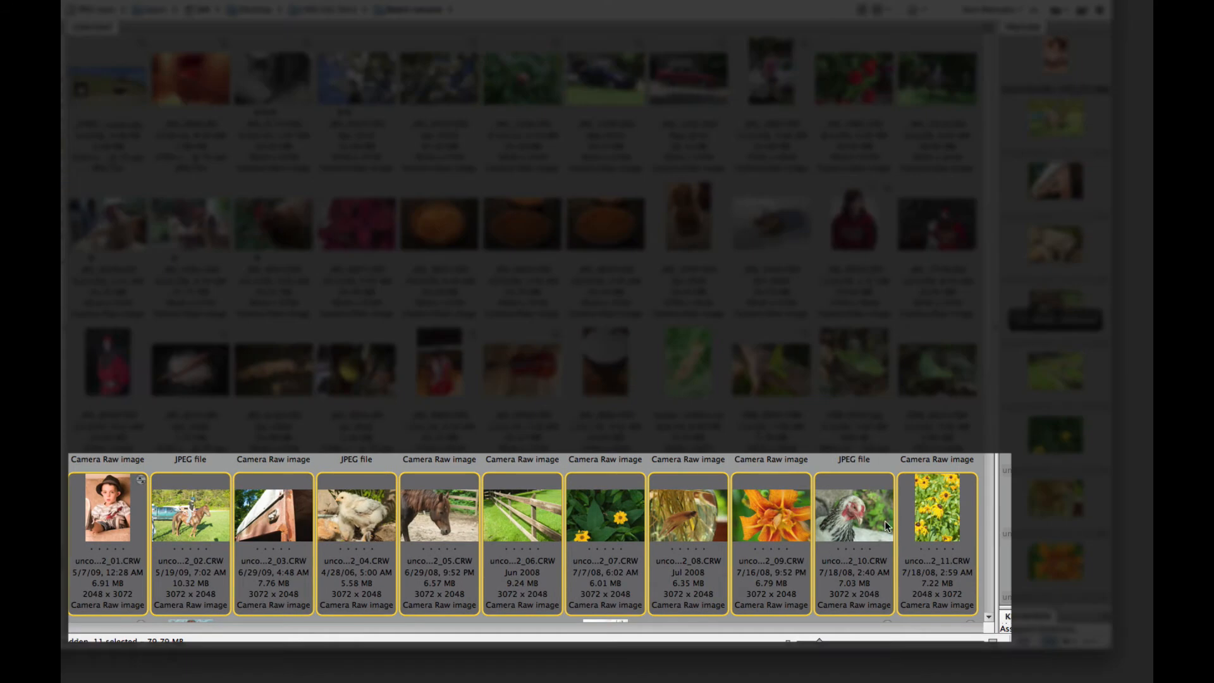
scroll(251, 391, down, 5)
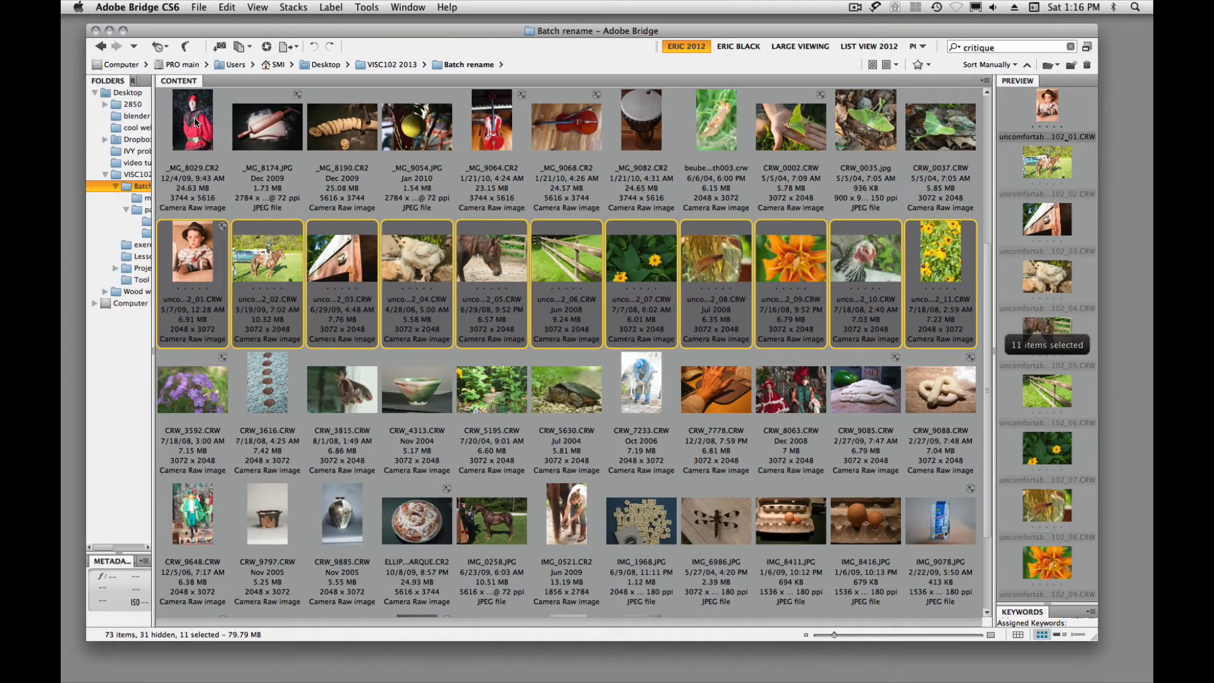
Select the separate images _MG_8029.CR2, _MG_8174.JPG, _MG_8190.CR2, _MG_9064.CR2, _MG_9082.CR2, CRW_0002.CRW and CRW_0037.CRW.
click(194, 121)
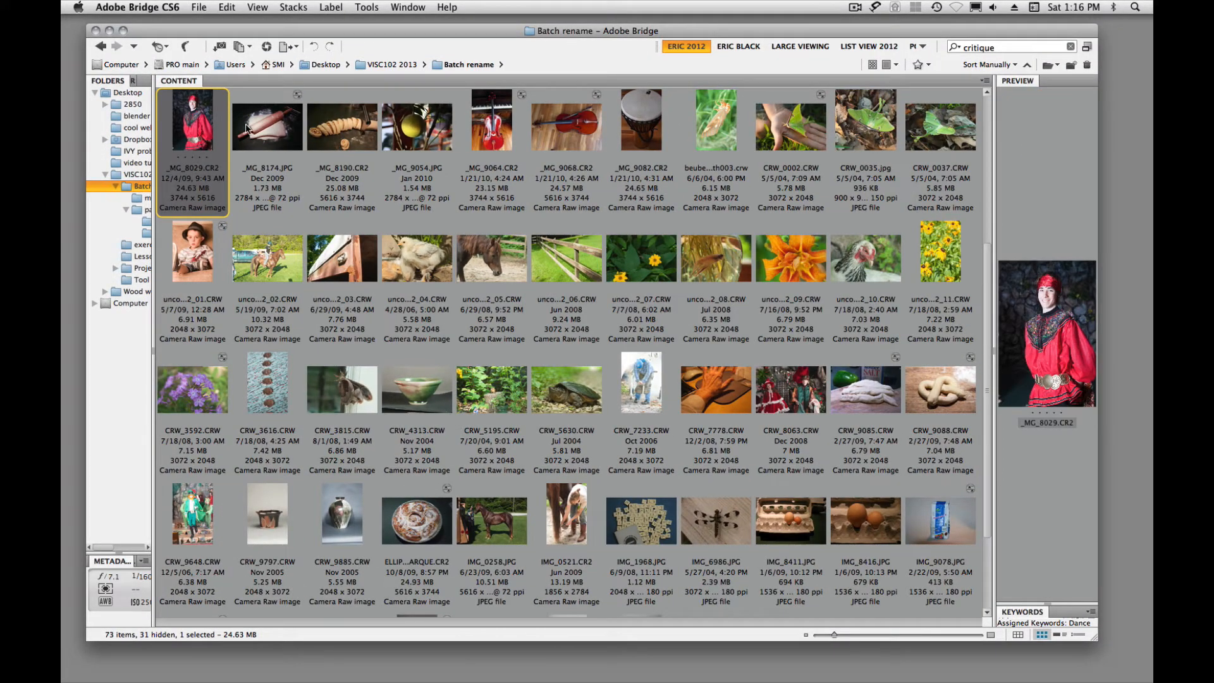
shift+click(334, 131)
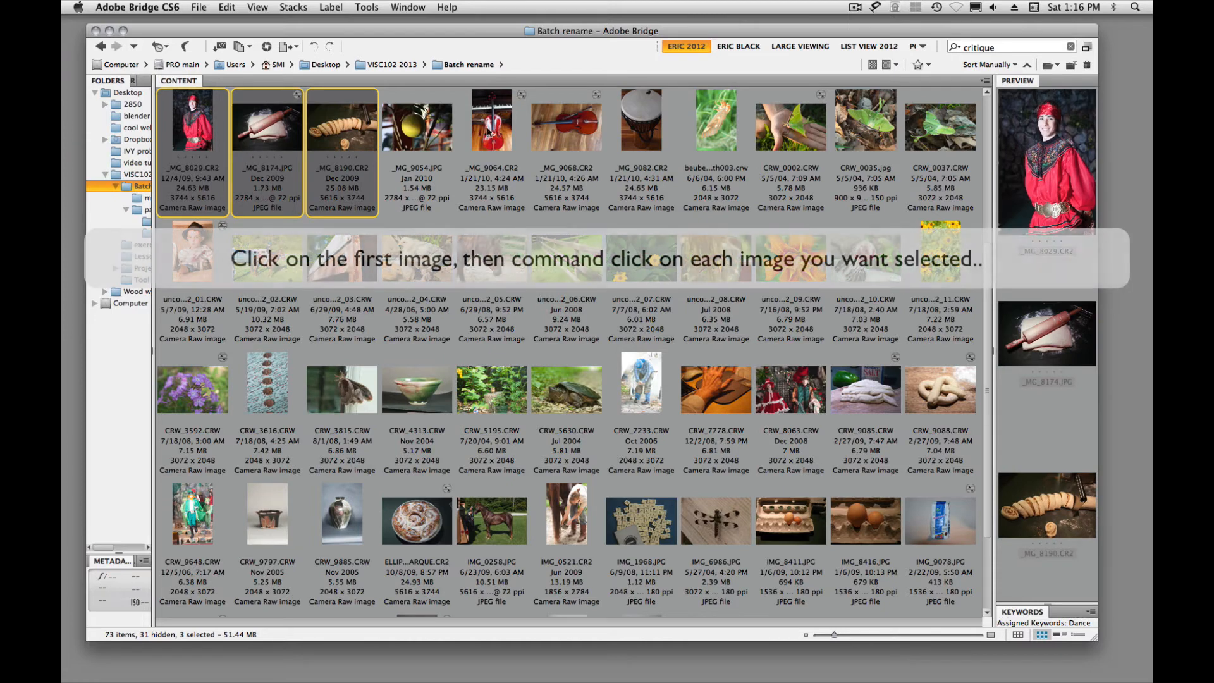
super+click(510, 131)
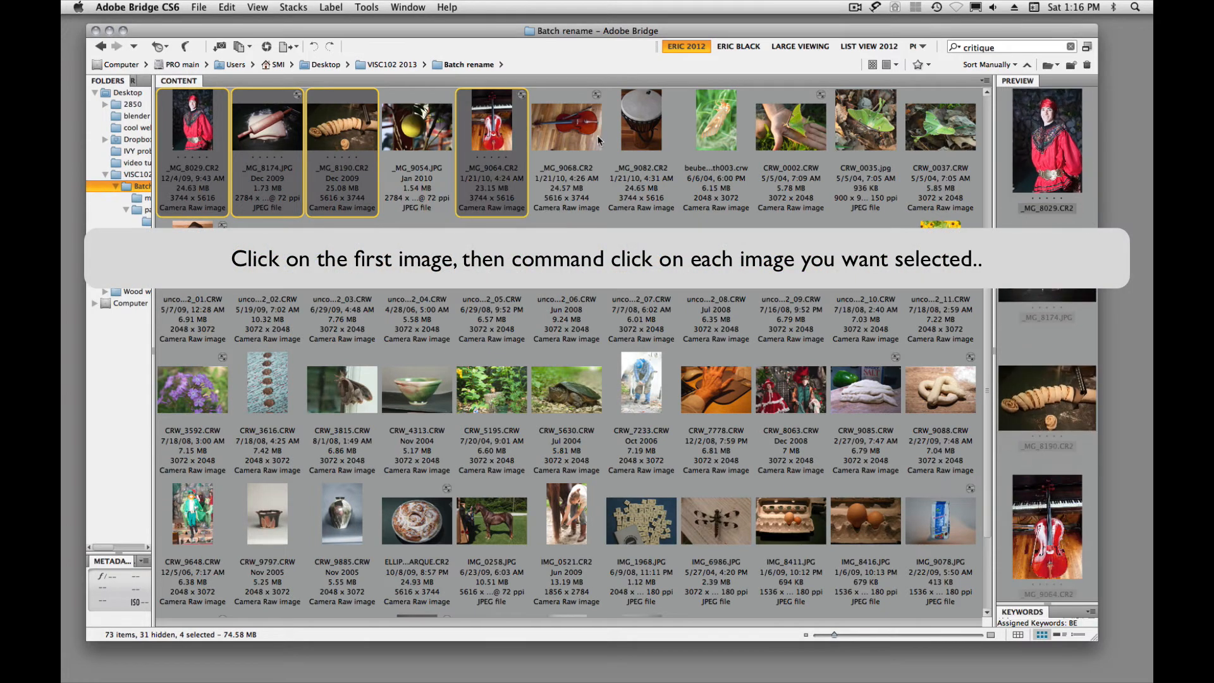
super+click(633, 136)
super+click(772, 129)
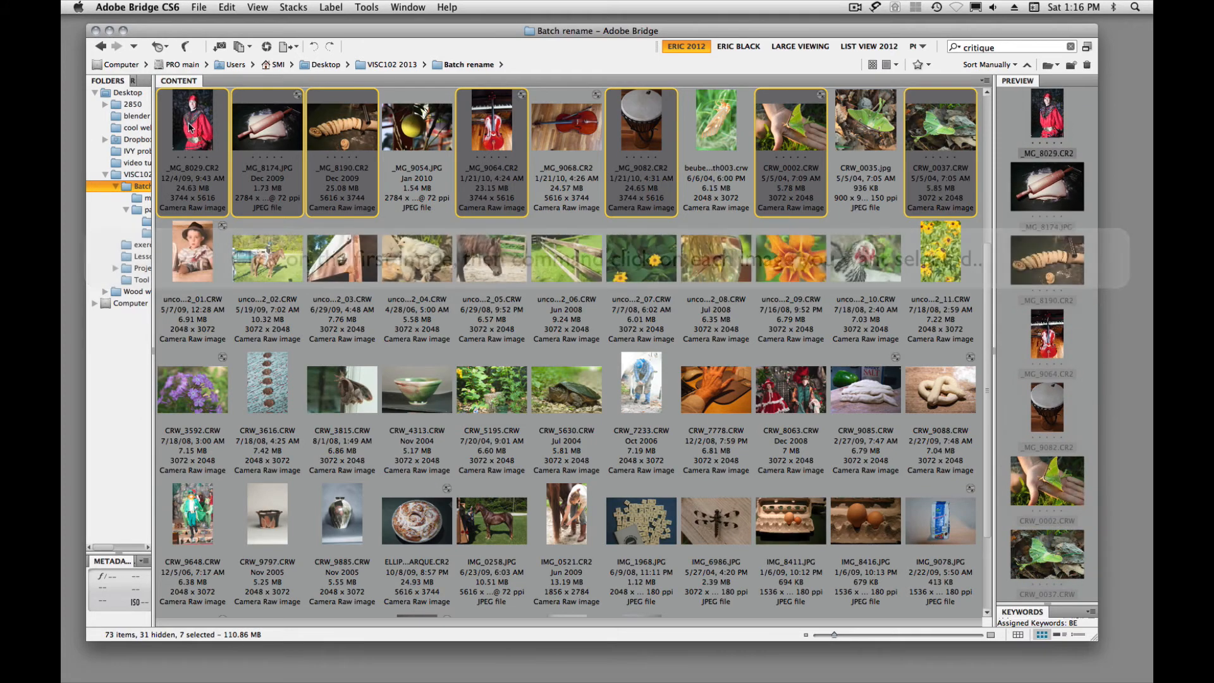
Select the whole range of images from _MG_8029.CR2 through CRW_0037.CRW and open Batch Rename for them.
click(199, 204)
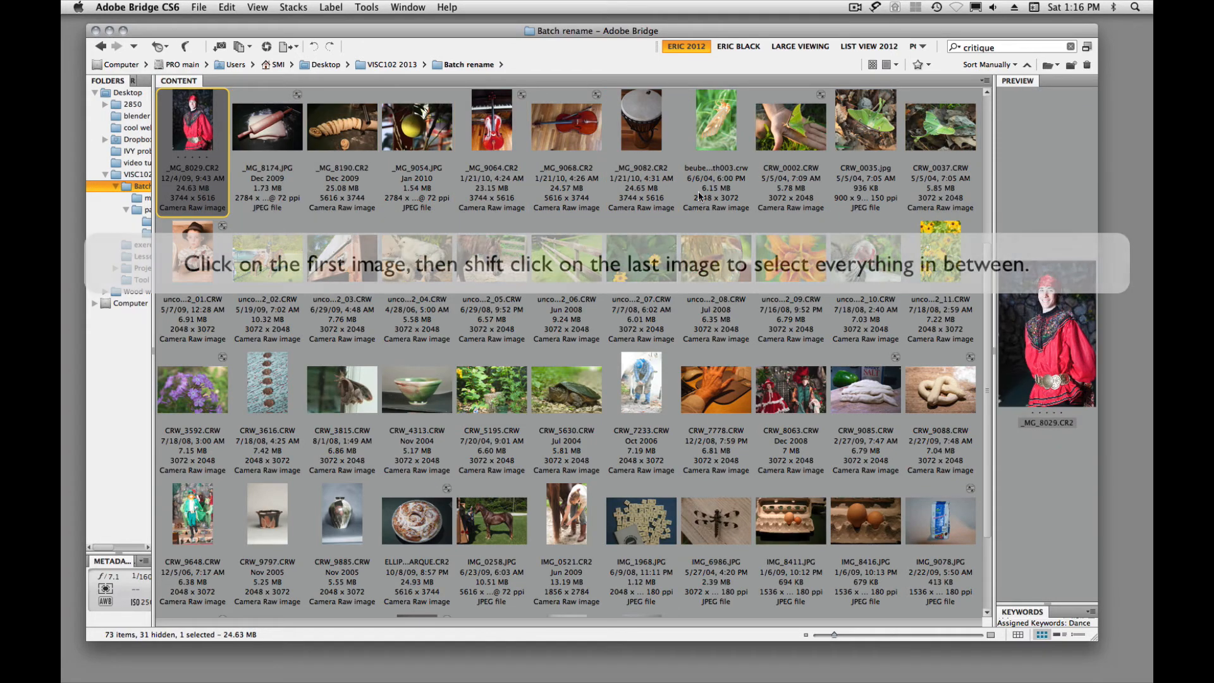
shift+click(940, 130)
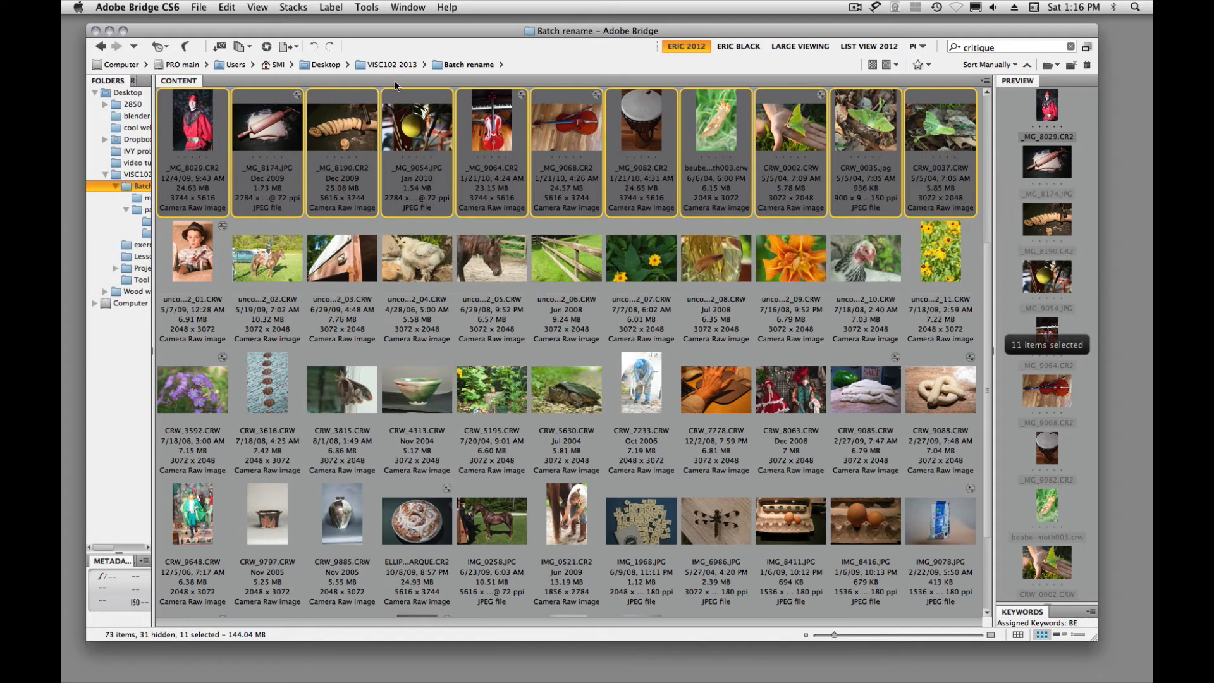
right_click(200, 136)
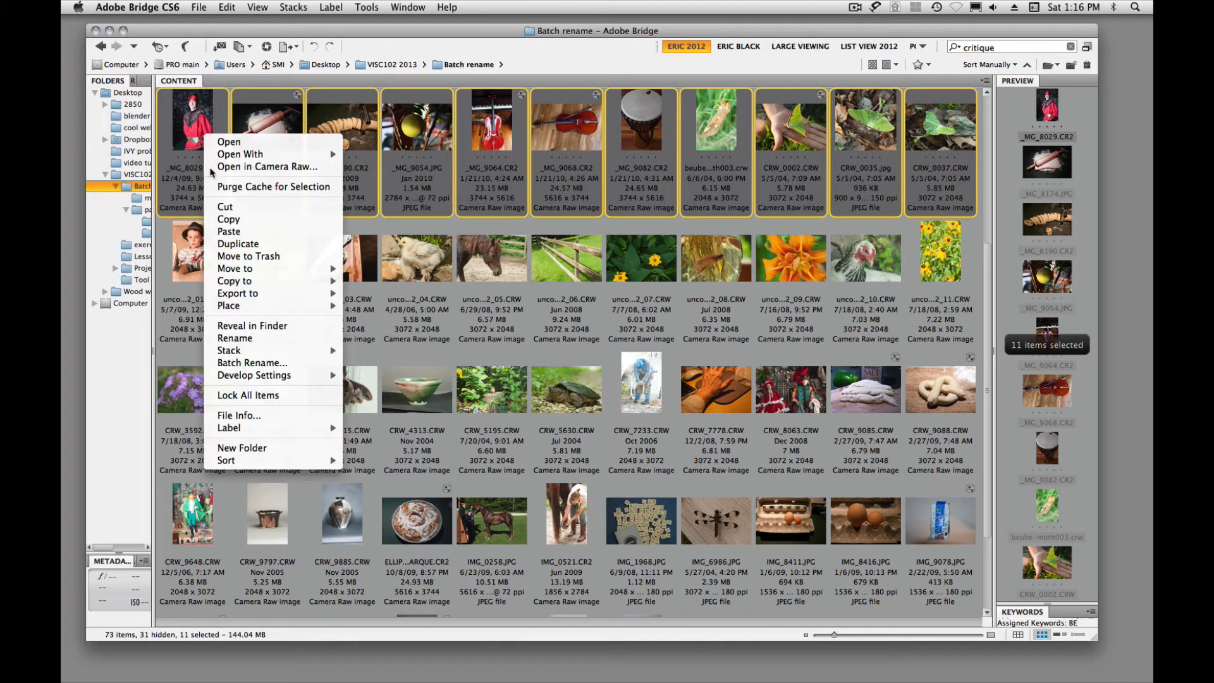
click(193, 131)
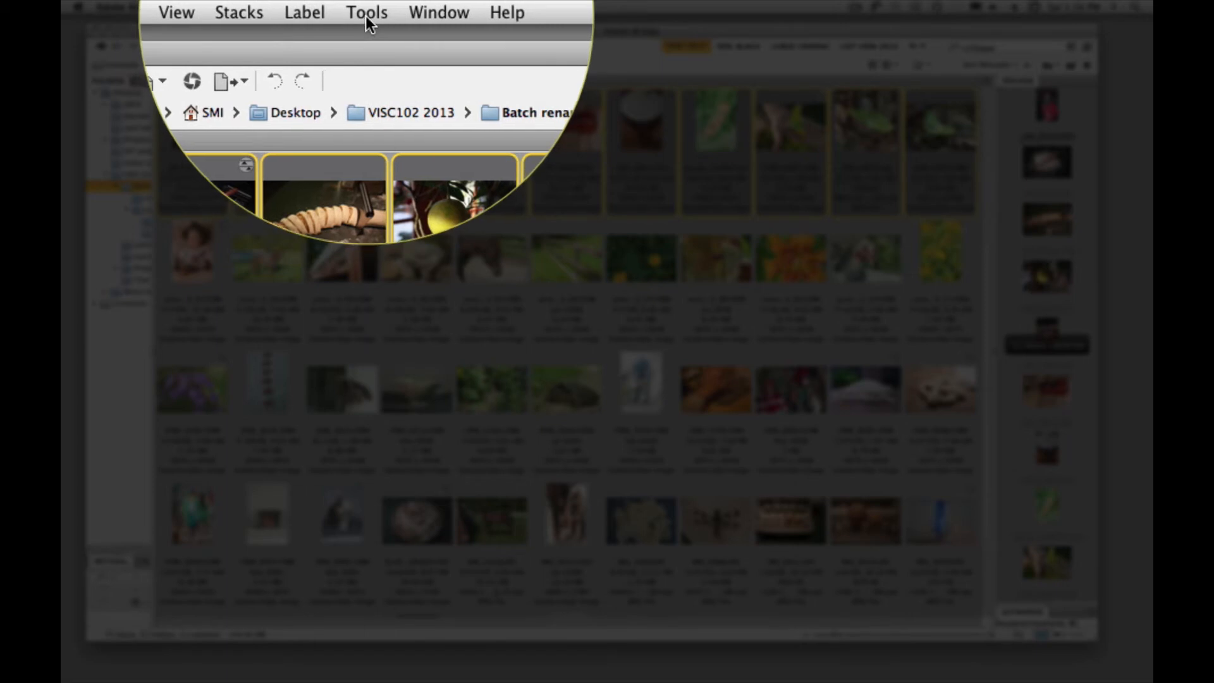
click(367, 6)
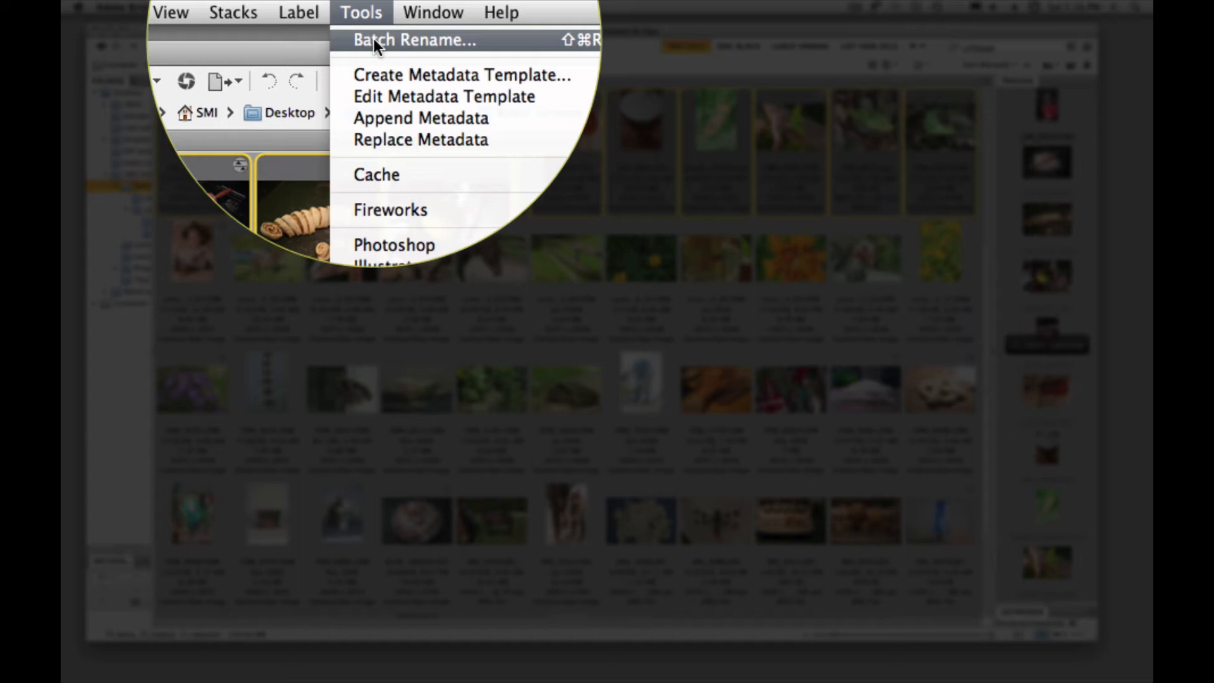
click(374, 39)
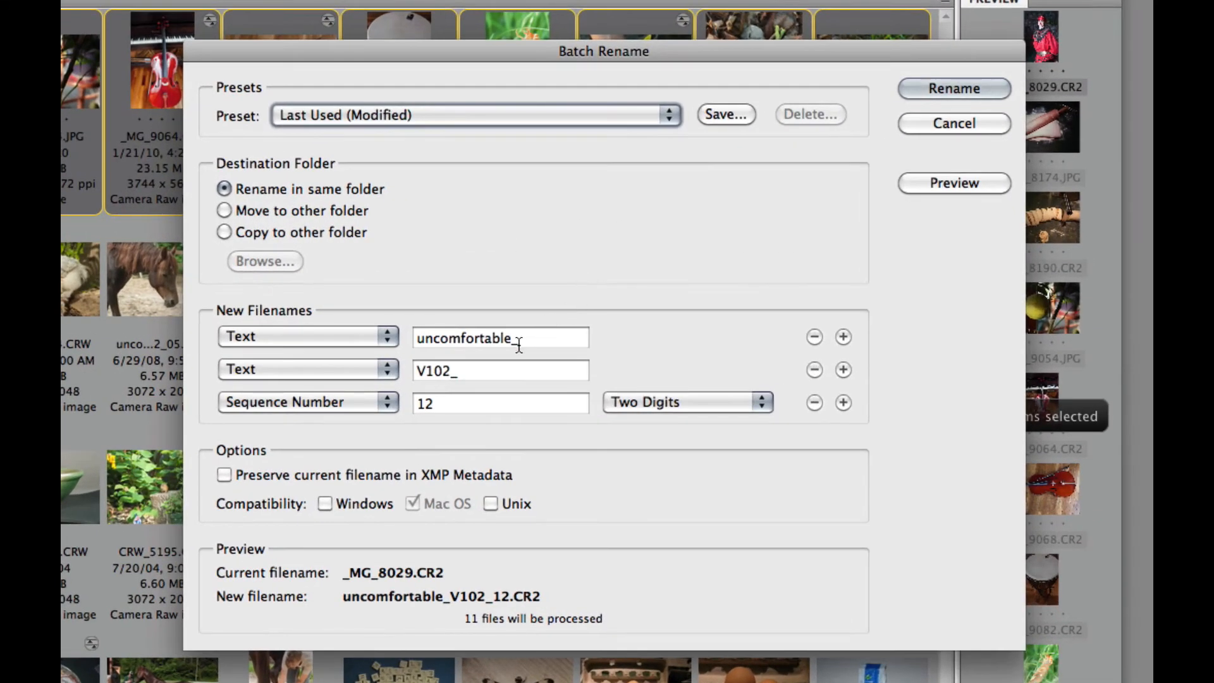
Change the first filename text to "datedPortrait_" and set the two-digit sequence number to start at 1.
drag(515, 338, 347, 332)
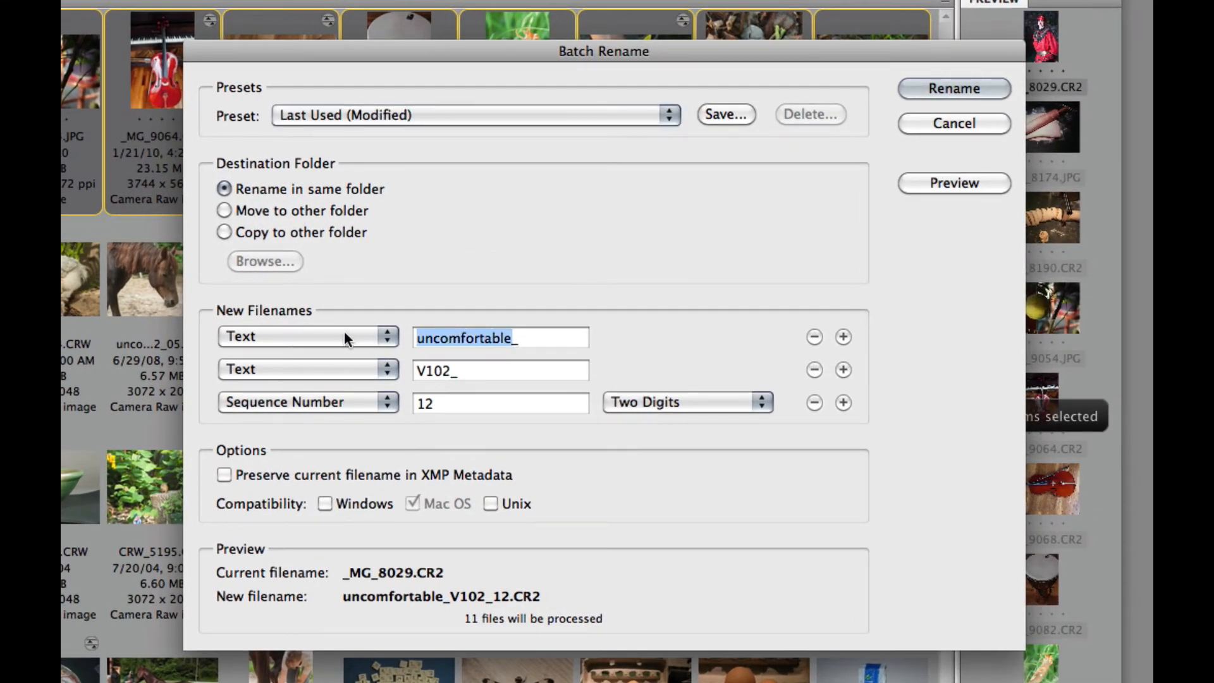
text(datedP)
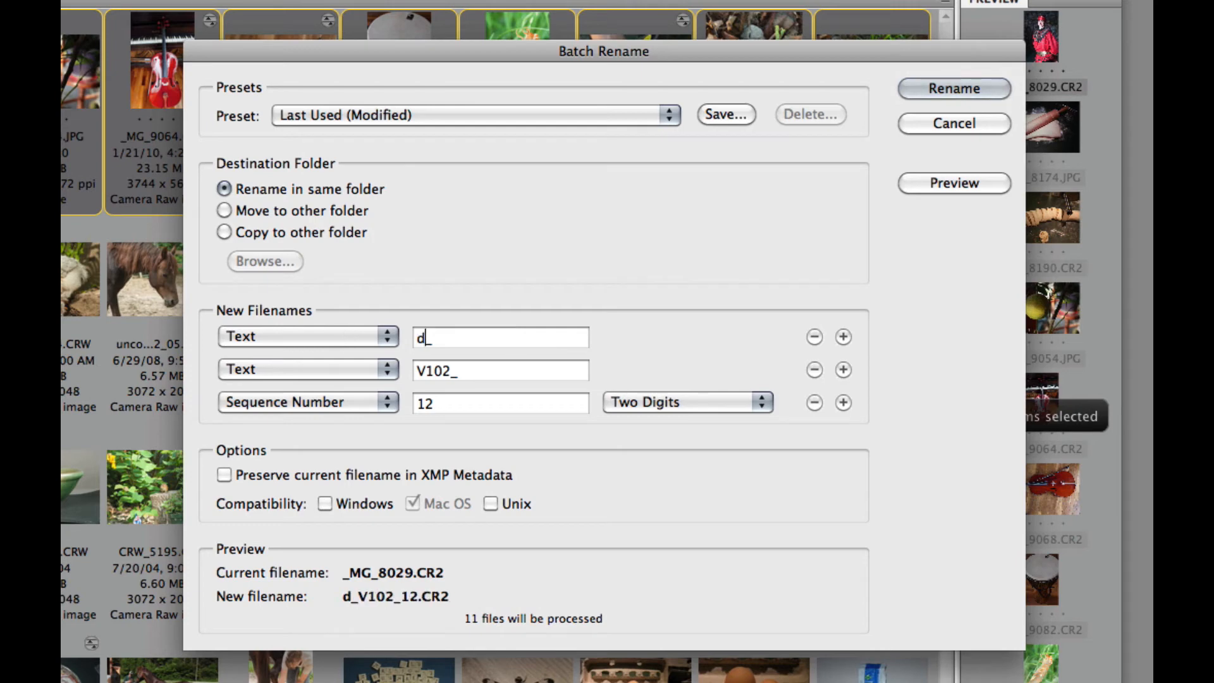
text(ort)
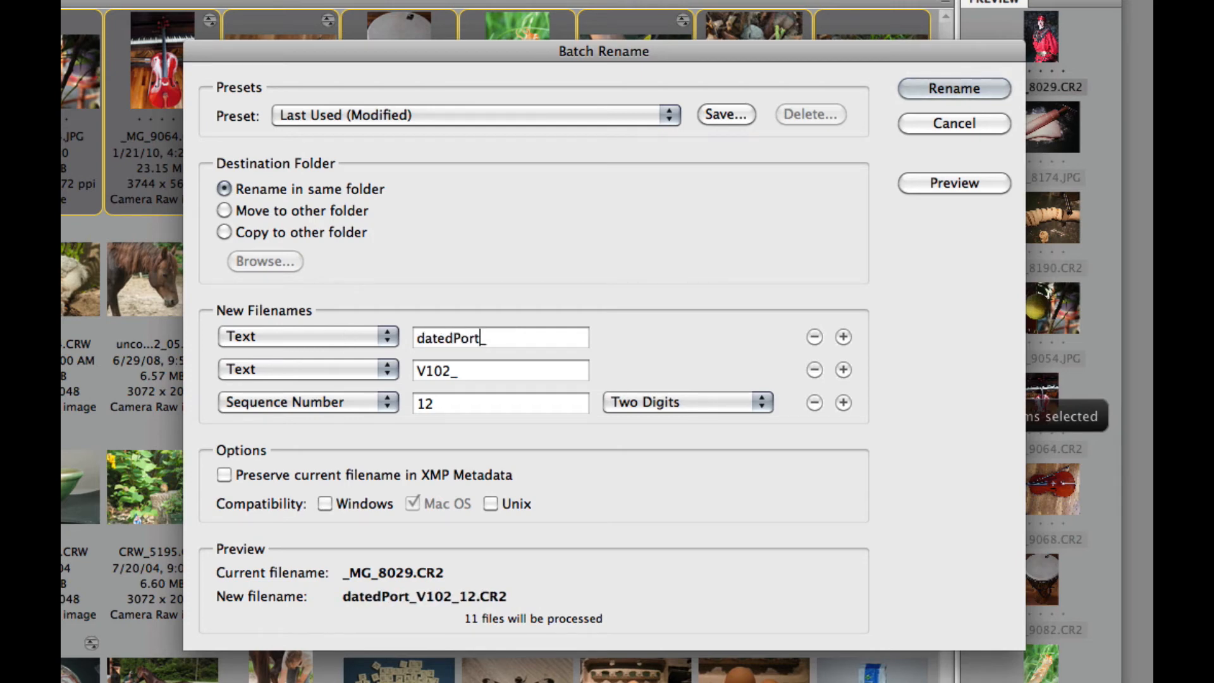
text(rait)
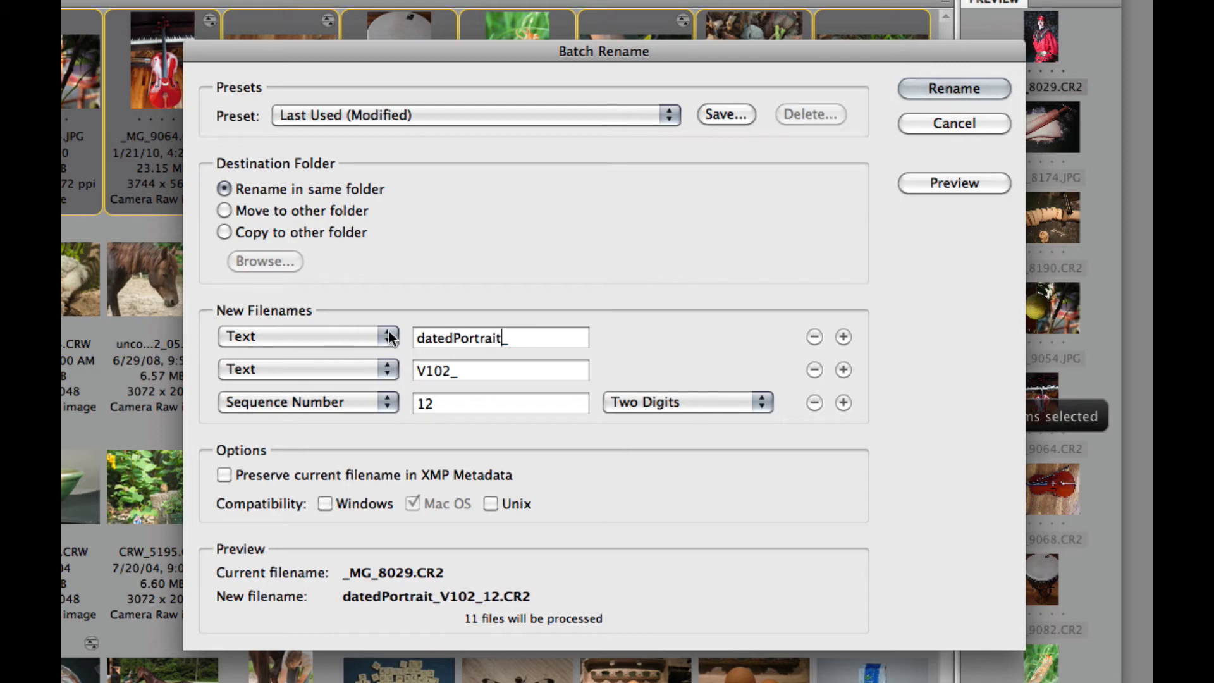
double_click(425, 403)
text(1)
Add a fourth filename part as Date Time using Date Created, trying the YYYY format and settling on DDMMYY.
click(844, 403)
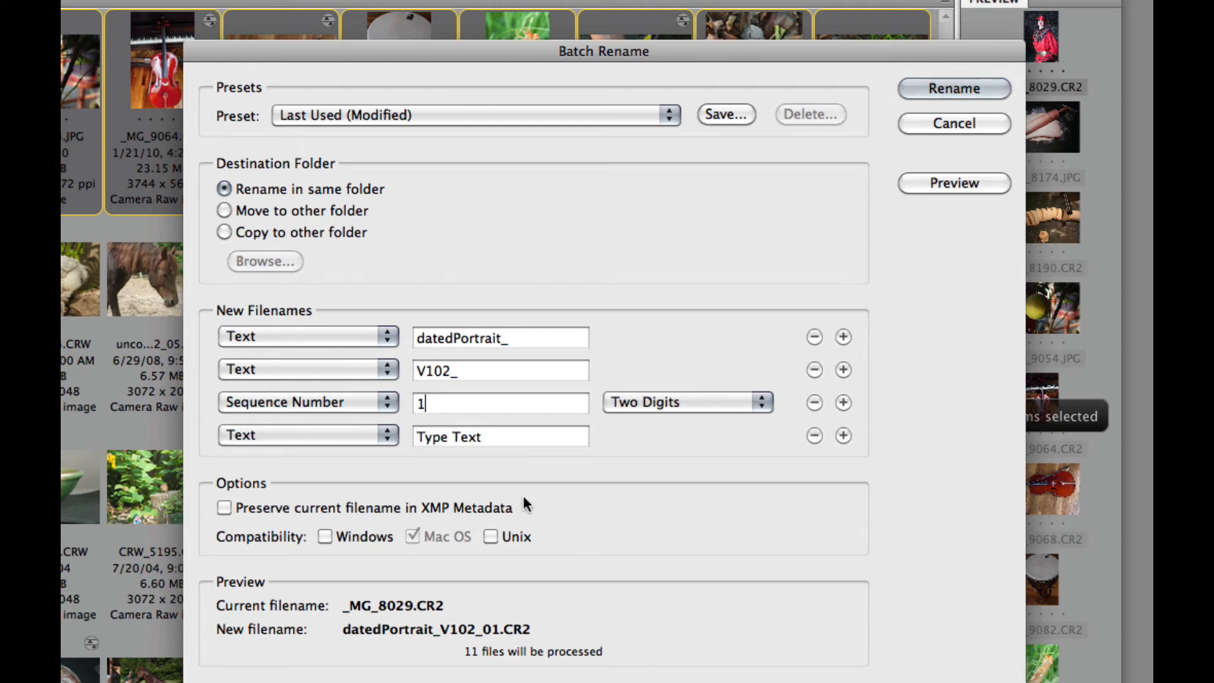
click(386, 435)
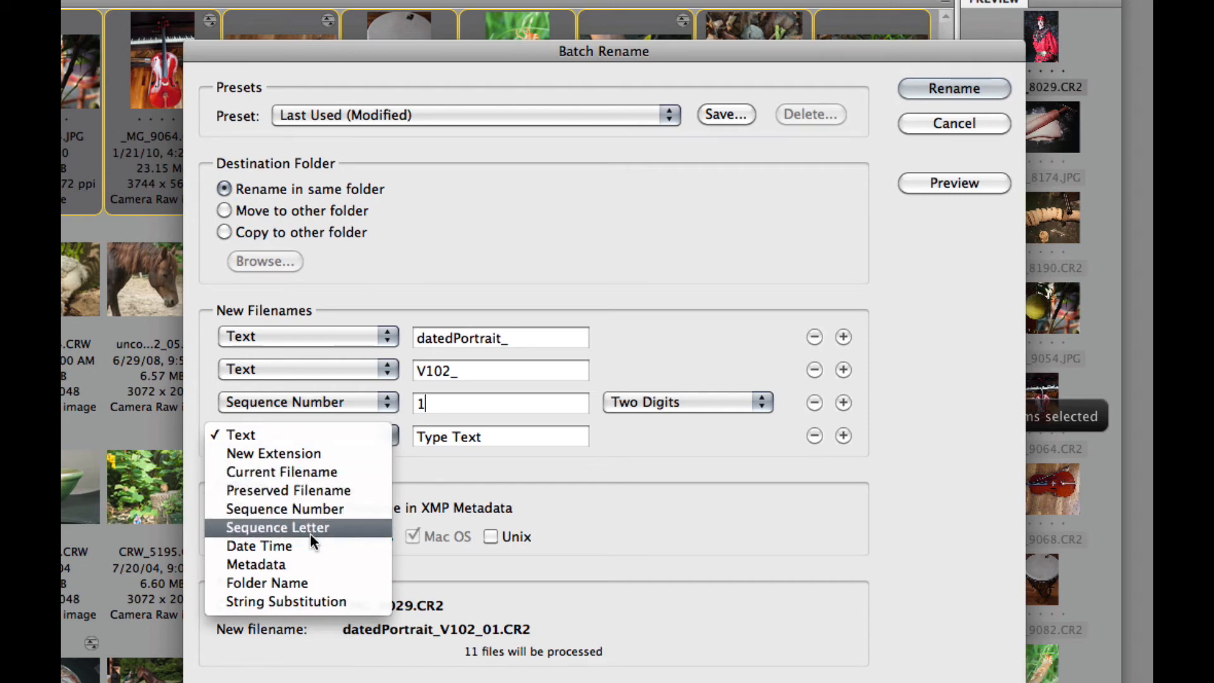
click(293, 545)
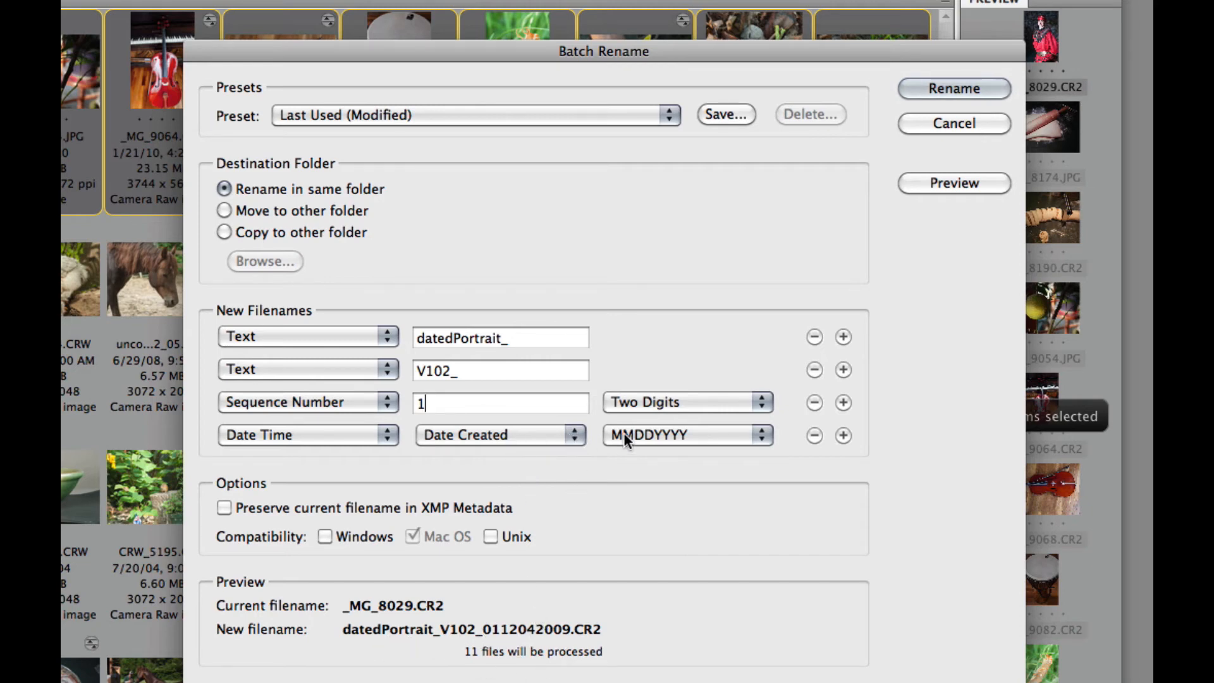
click(578, 436)
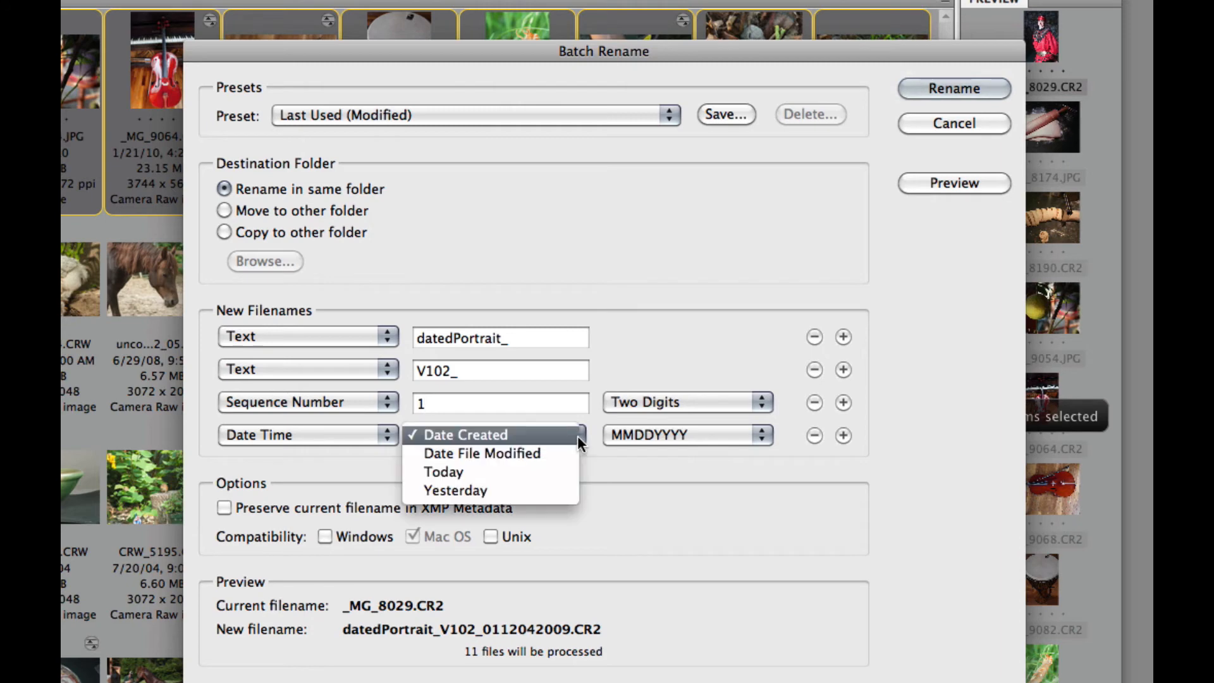
click(575, 434)
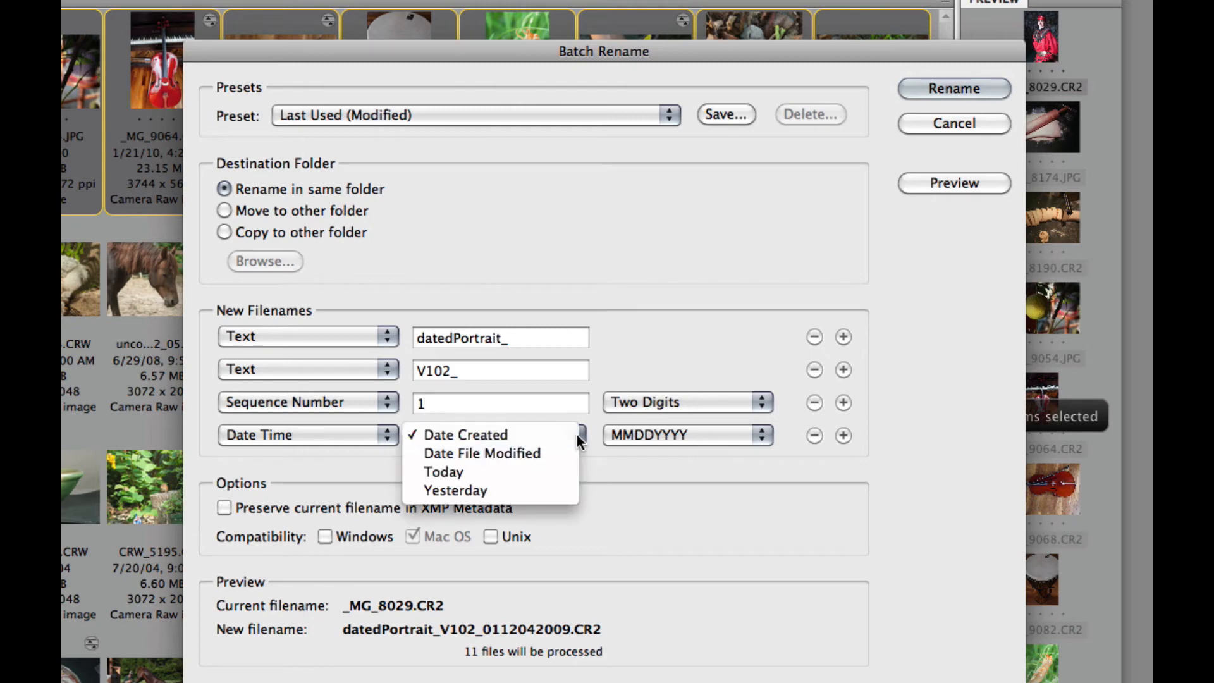
click(757, 435)
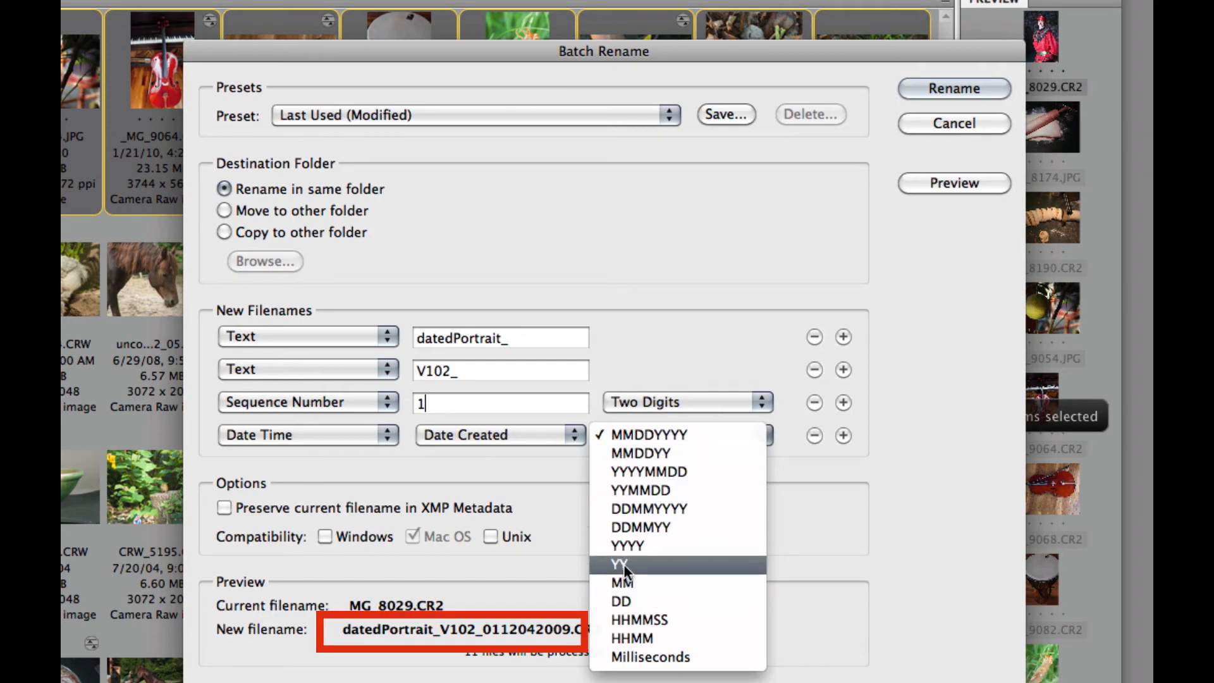
click(627, 545)
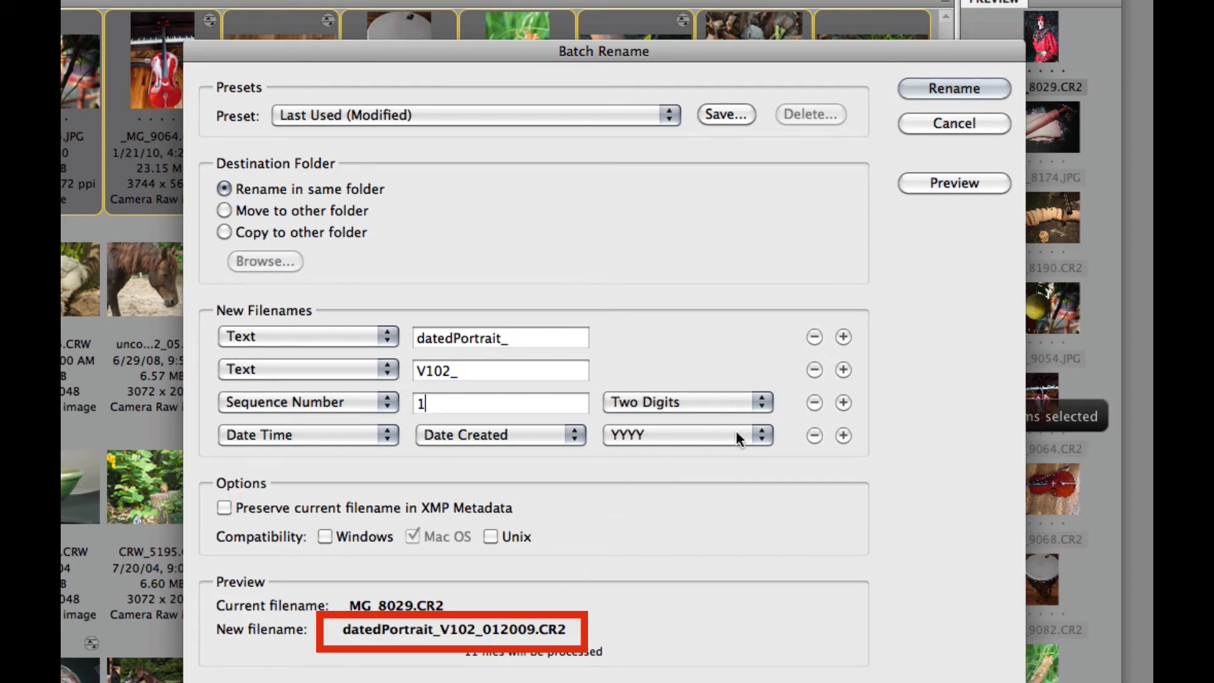
click(753, 428)
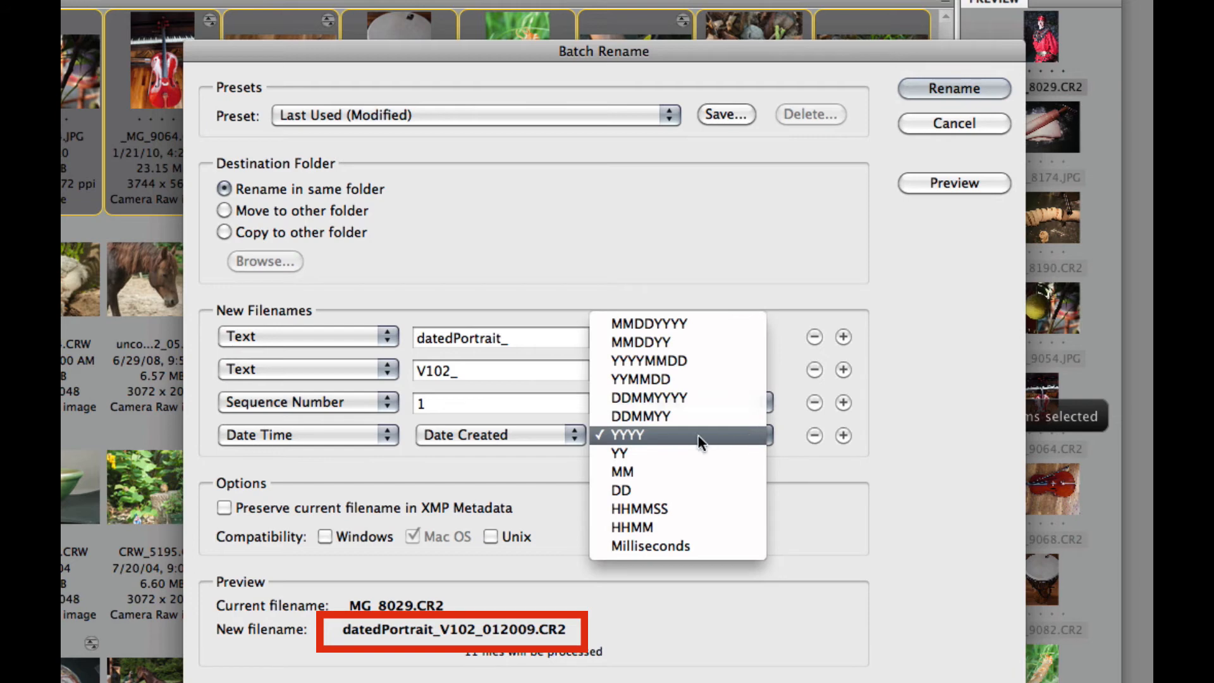
click(654, 414)
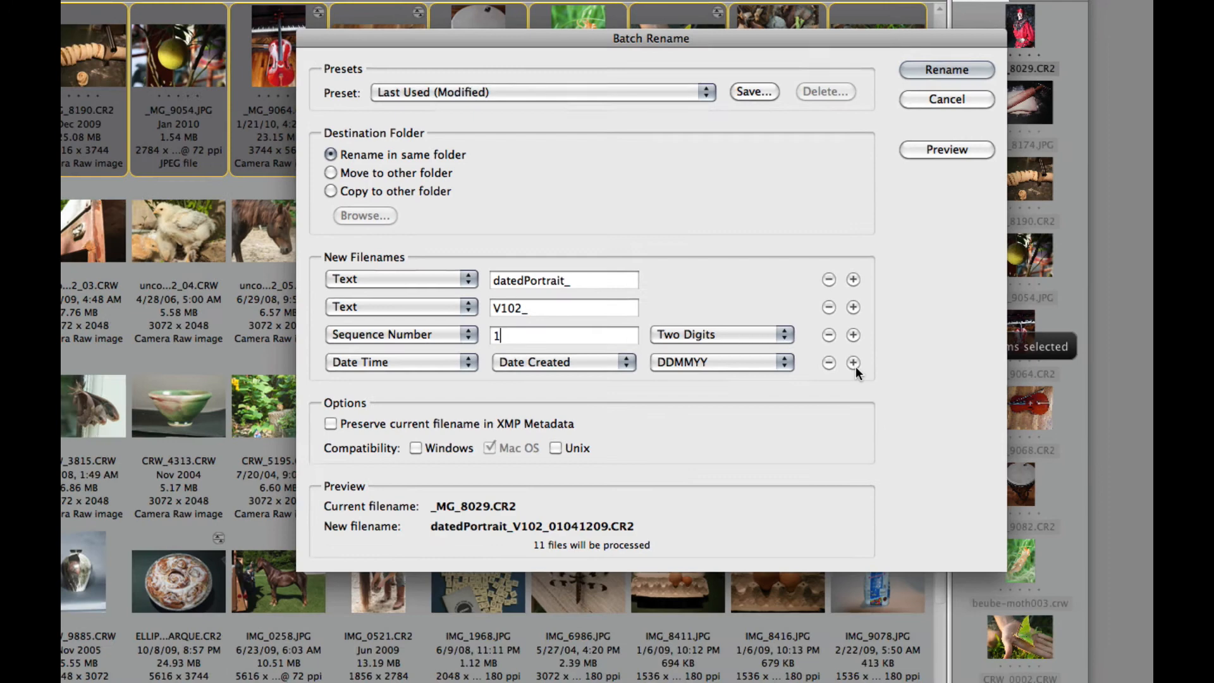
Add four more filename parts and set the first two of them to New Extension and Current Filename.
click(853, 363)
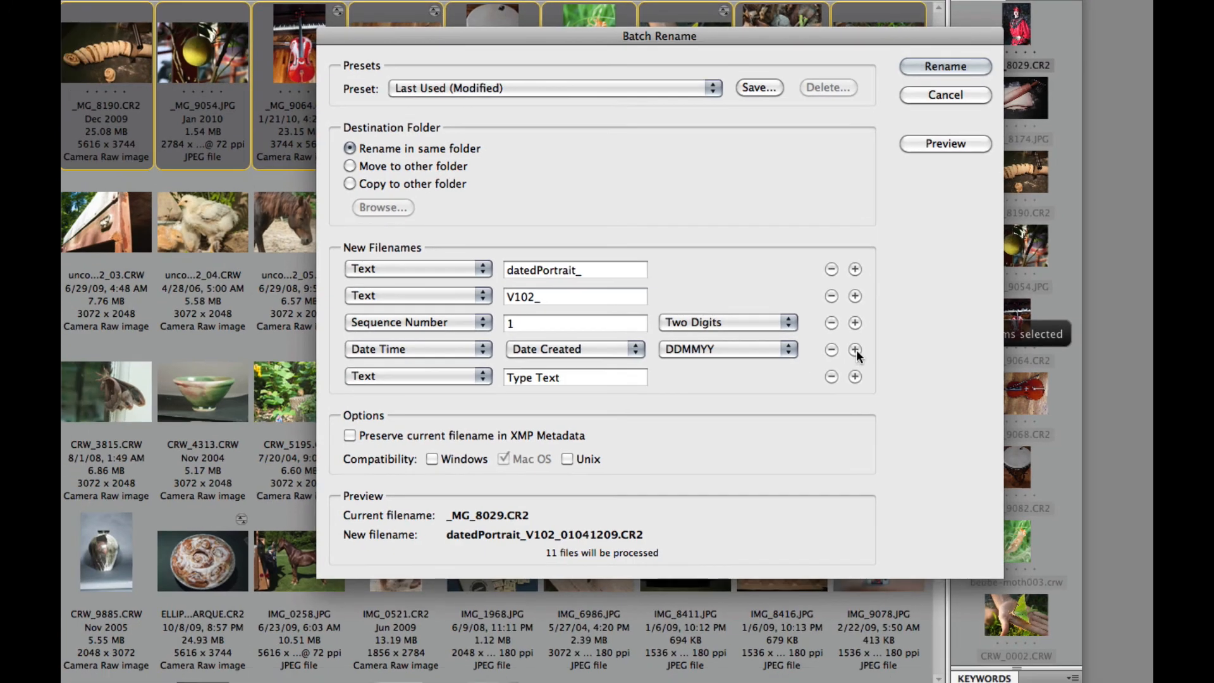
click(853, 362)
click(852, 362)
click(853, 362)
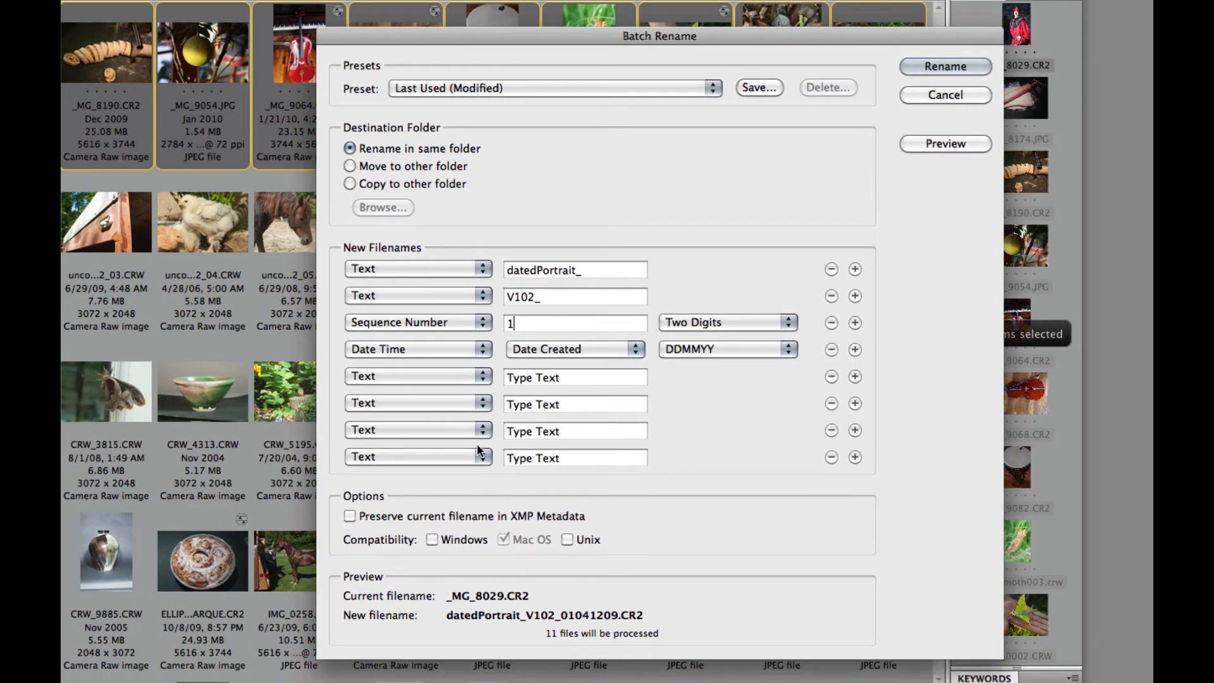
click(482, 375)
click(443, 390)
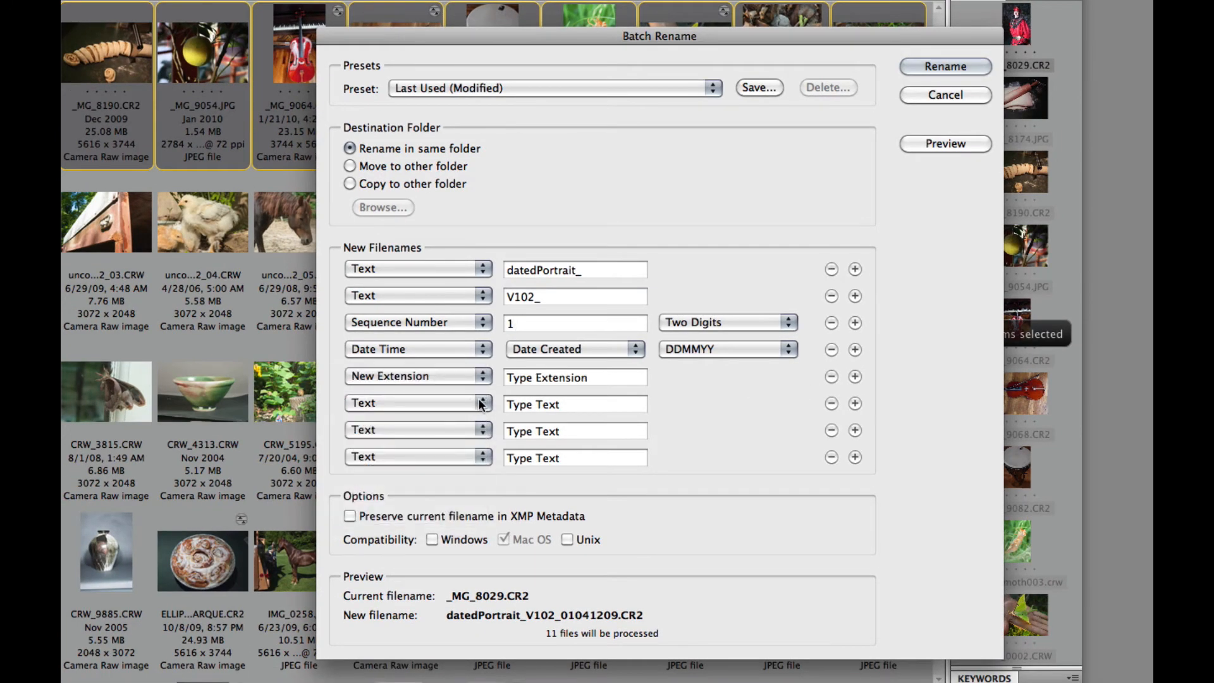
click(462, 403)
click(442, 430)
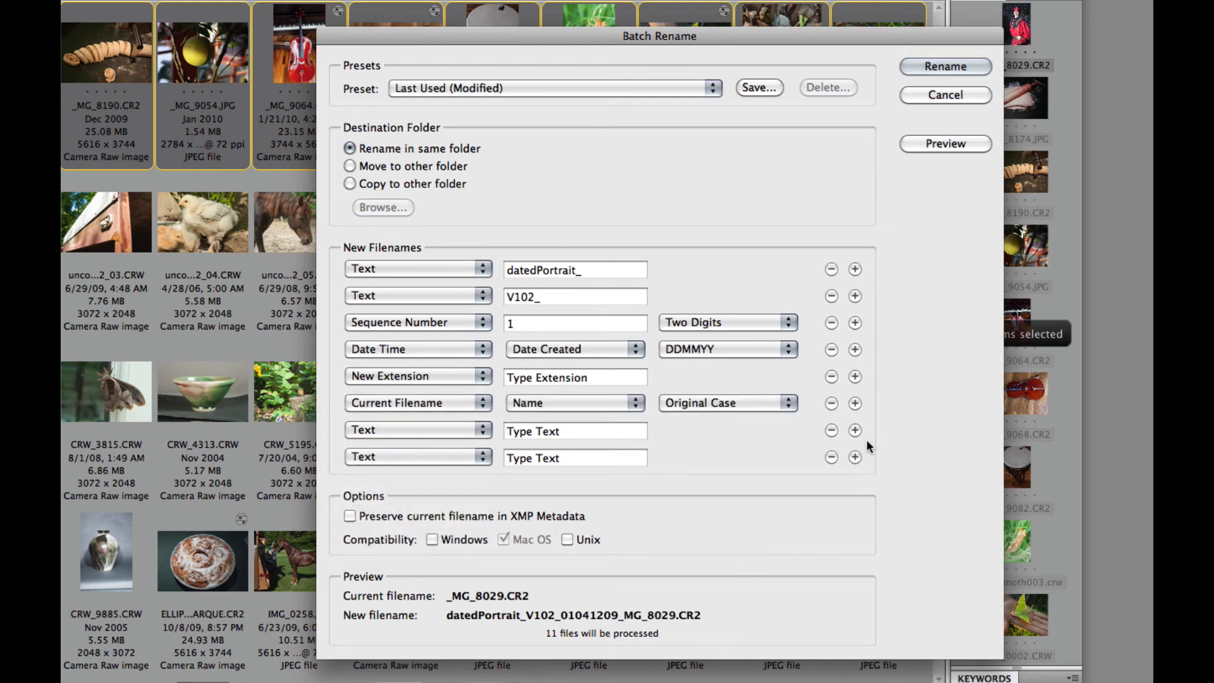
Remove every filename part below the sequence number, including the Date Time part.
click(831, 456)
click(832, 430)
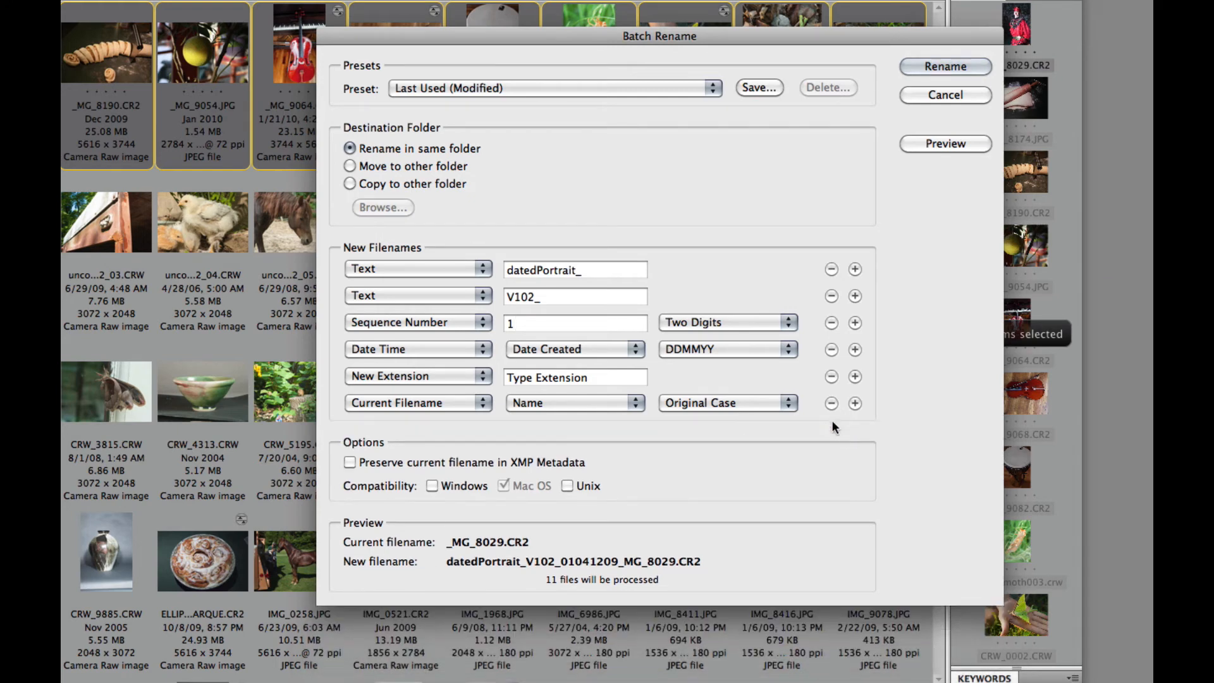
click(831, 403)
click(831, 376)
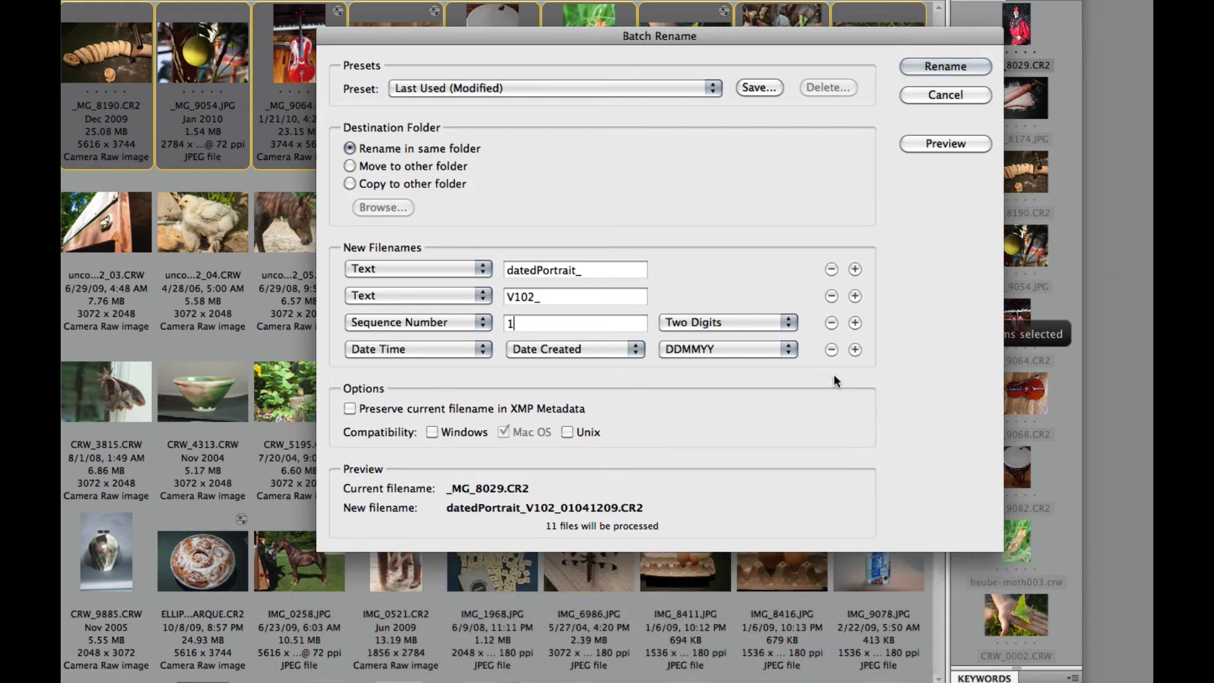
click(831, 349)
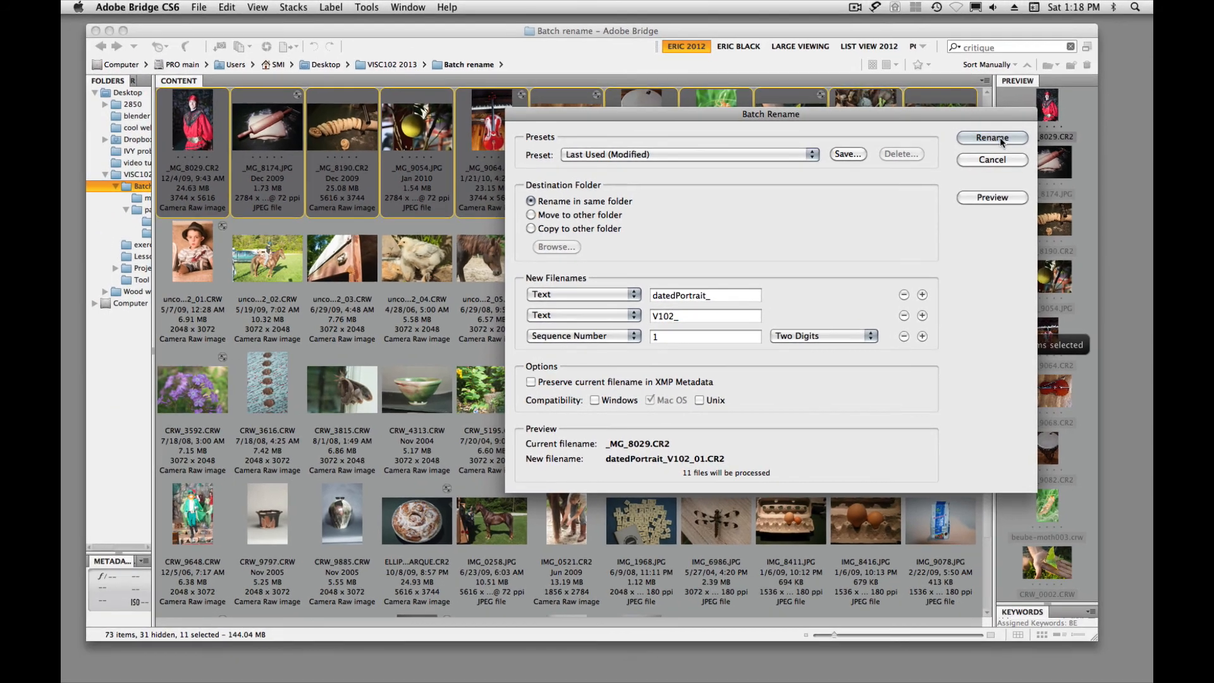
Rename the selected files in the same folder and enlarge the thumbnails until the full filenames are readable.
click(993, 137)
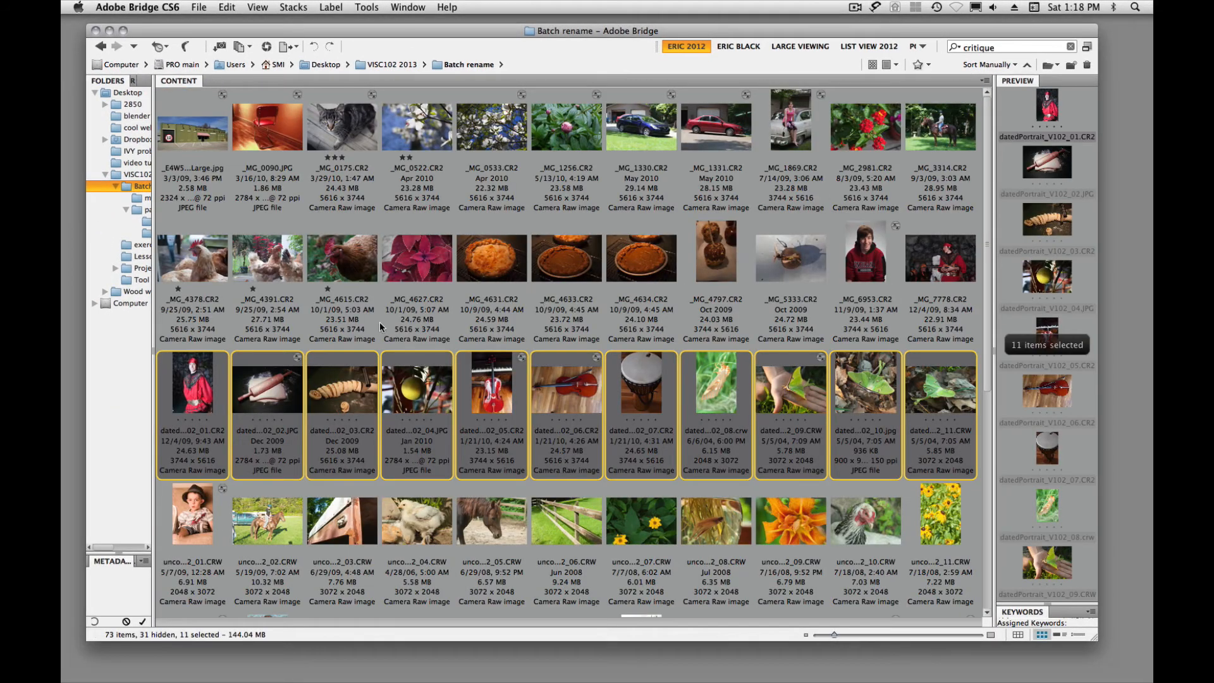
mouse_move(195, 436)
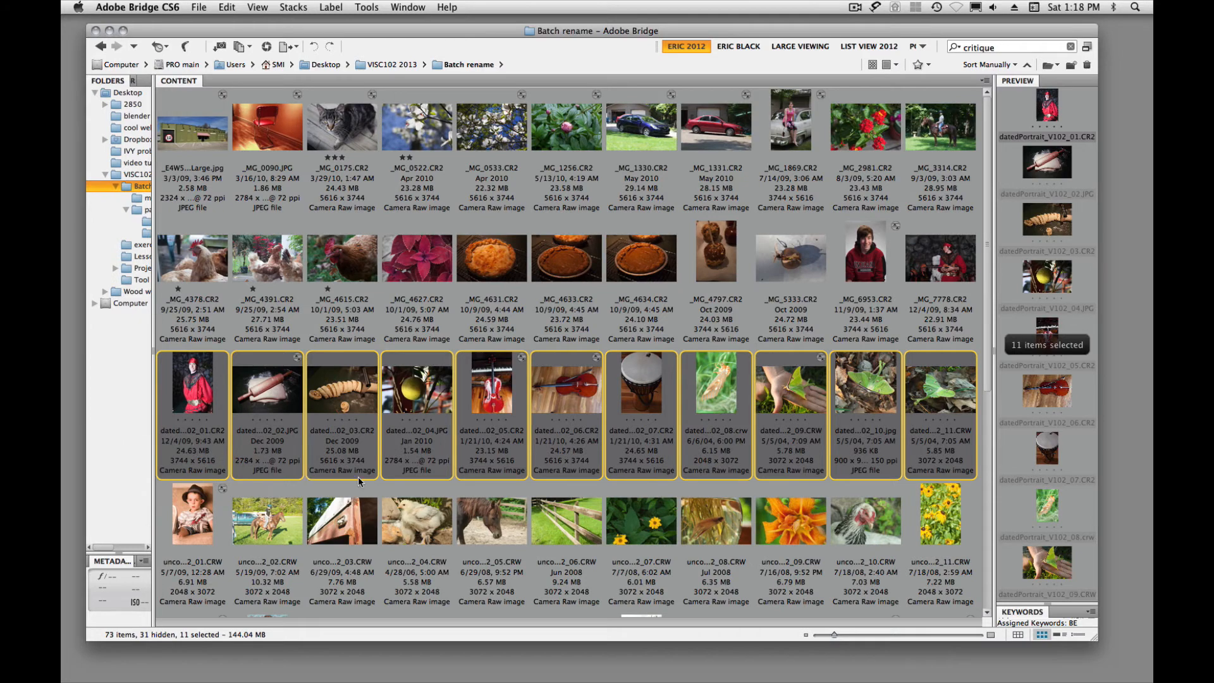
scroll(605, 493, down, 3)
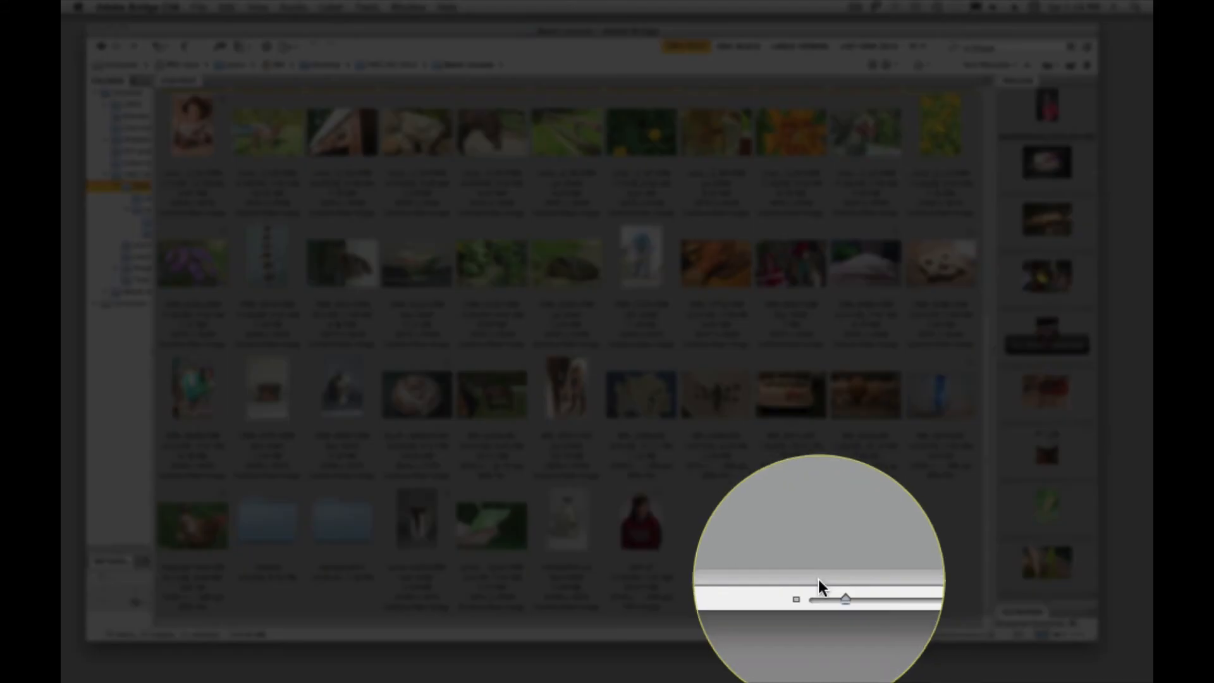
click(833, 634)
drag(834, 594, 879, 637)
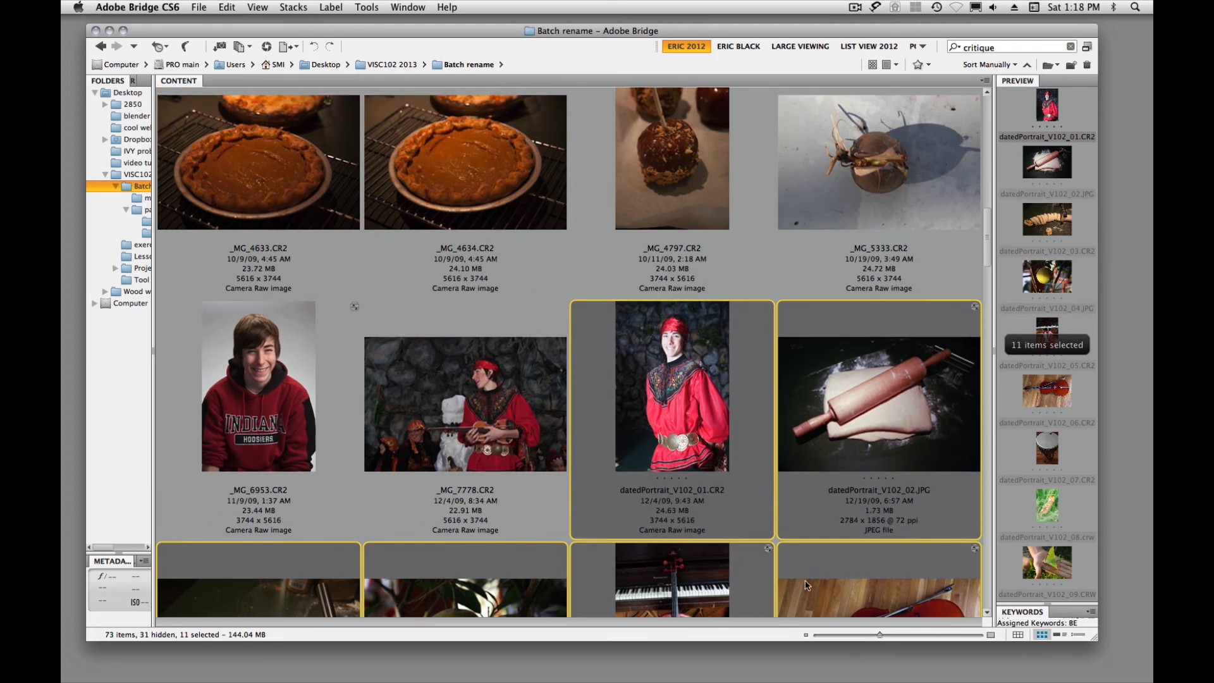
Set the first additional line of thumbnail metadata to Author in the preferences, toggling it off and on to compare, and keep it shown.
click(143, 8)
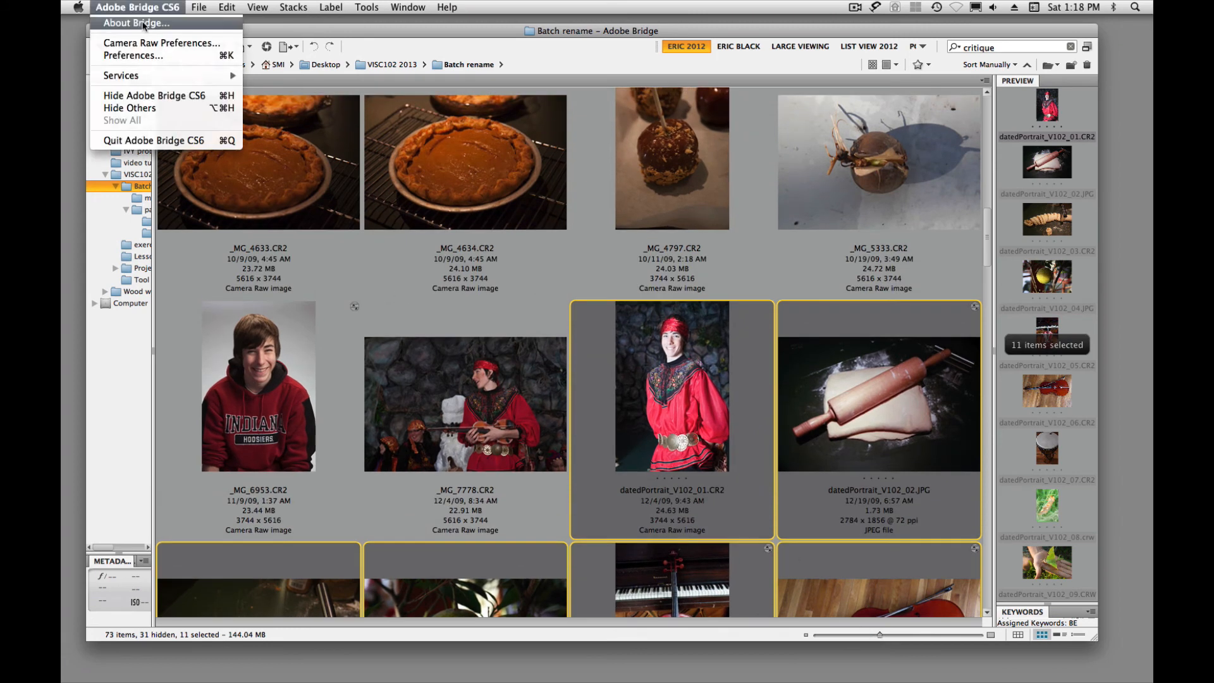
click(136, 58)
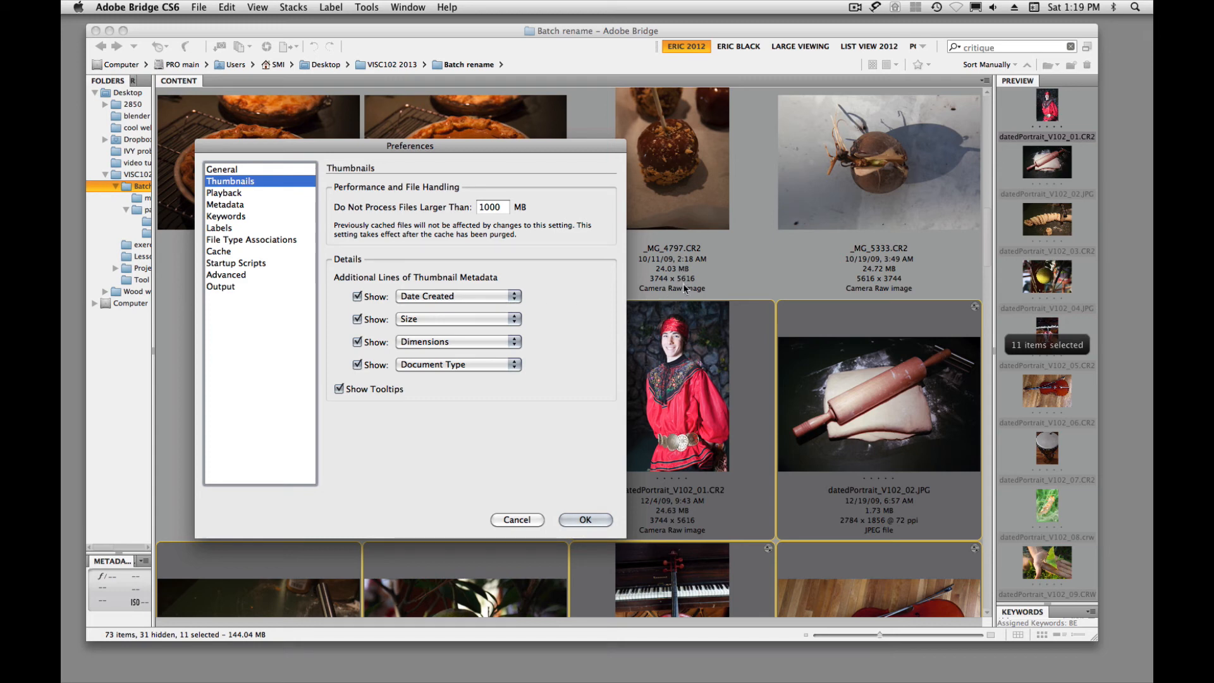
click(516, 296)
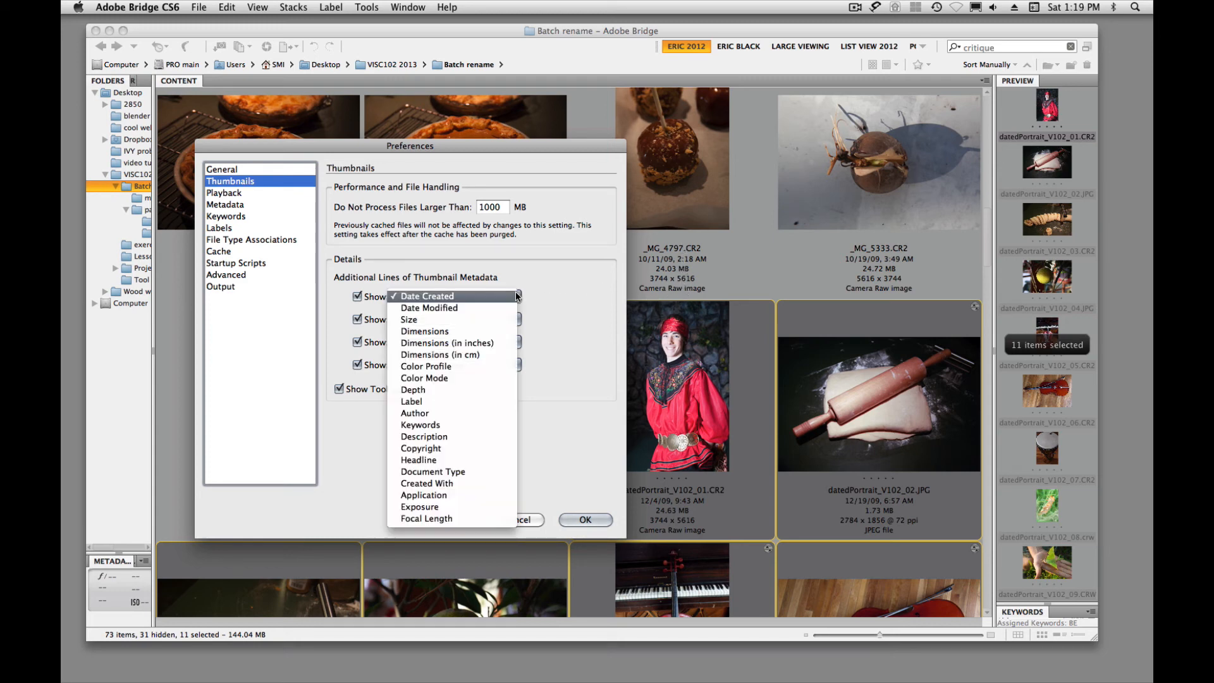
click(438, 414)
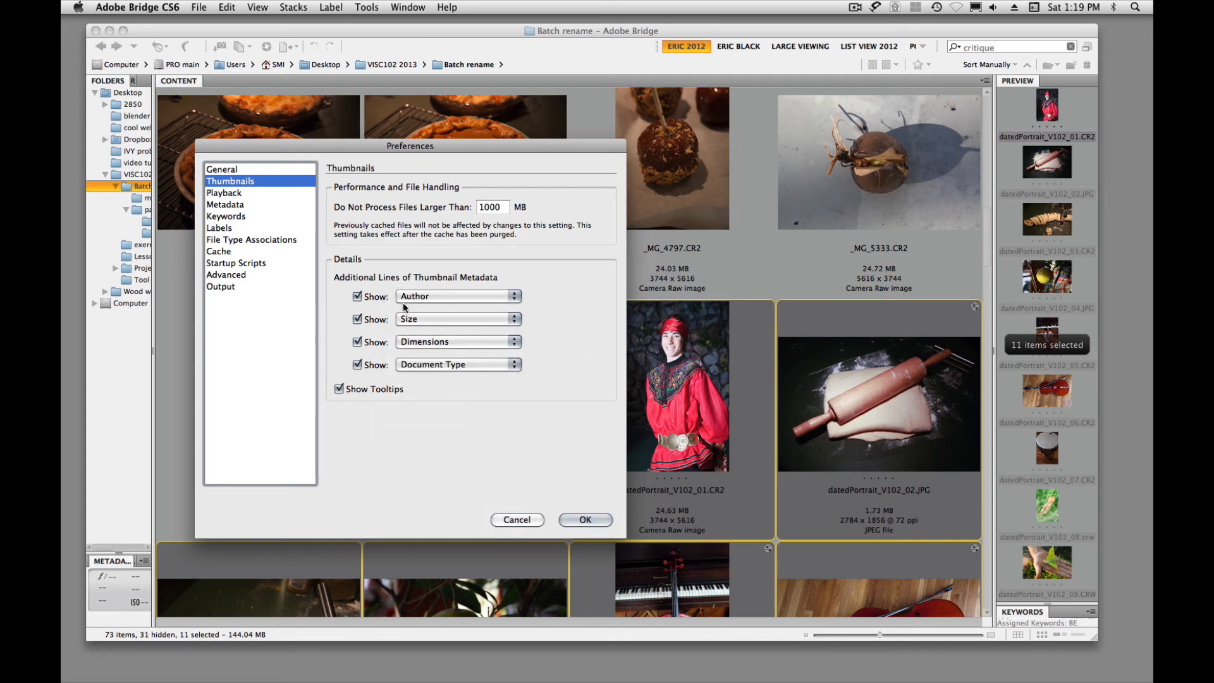
click(358, 297)
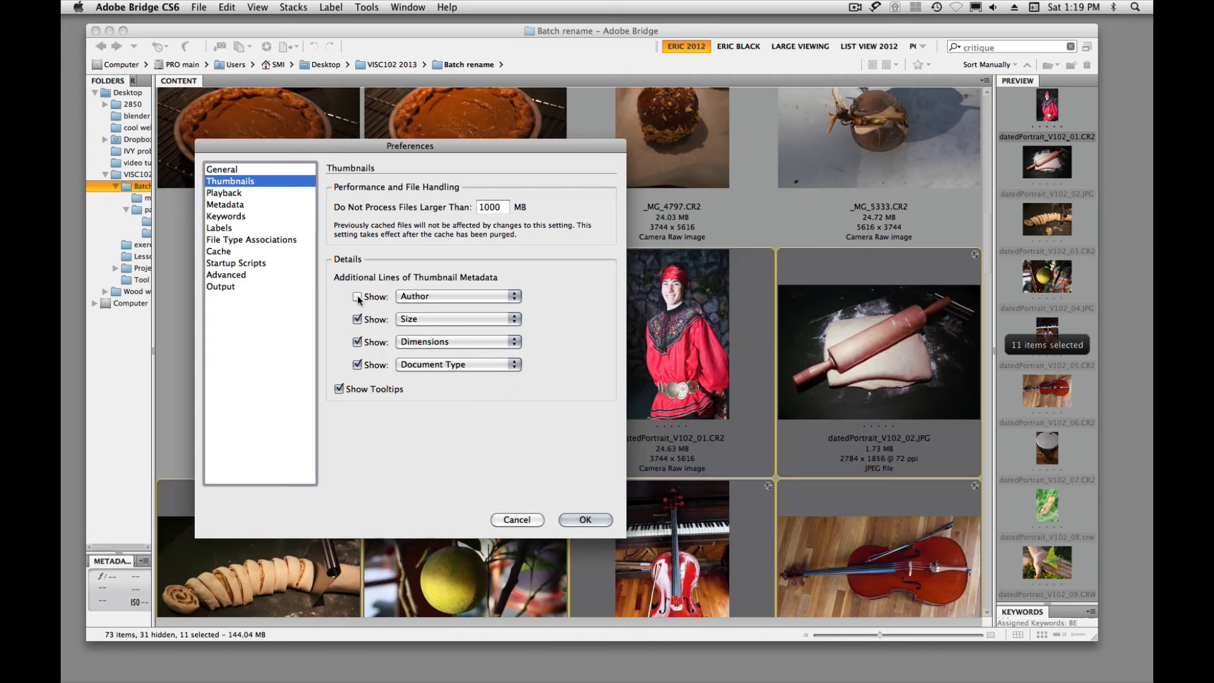
click(358, 297)
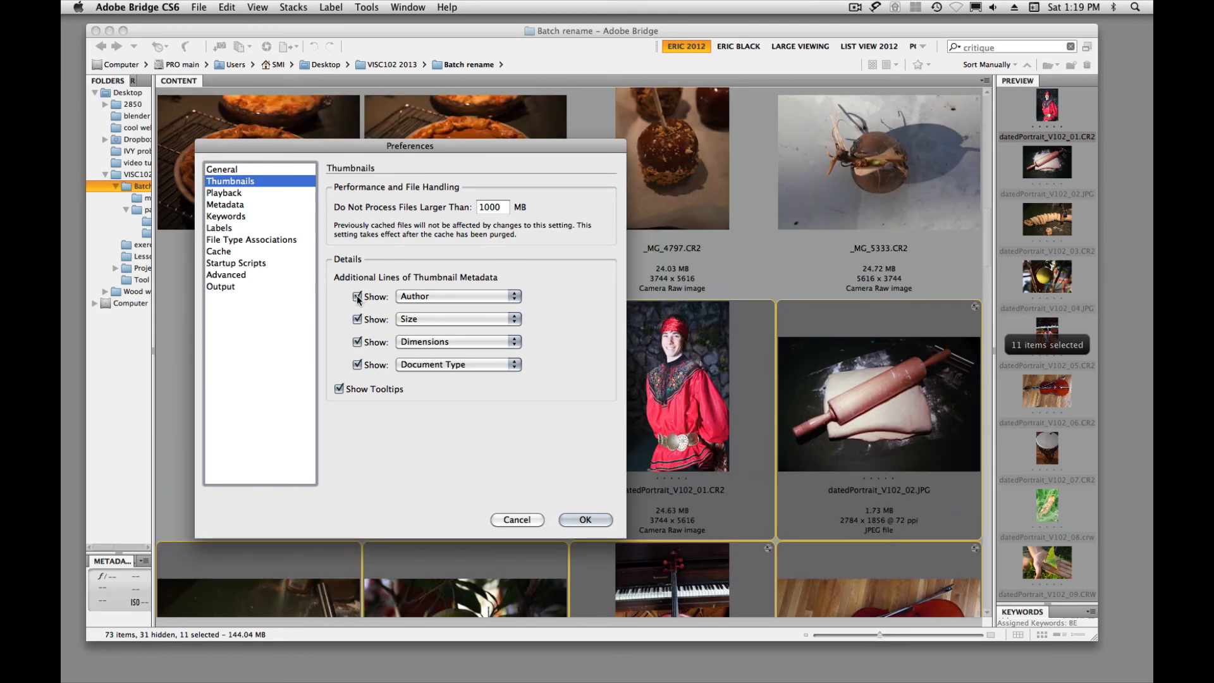
click(358, 297)
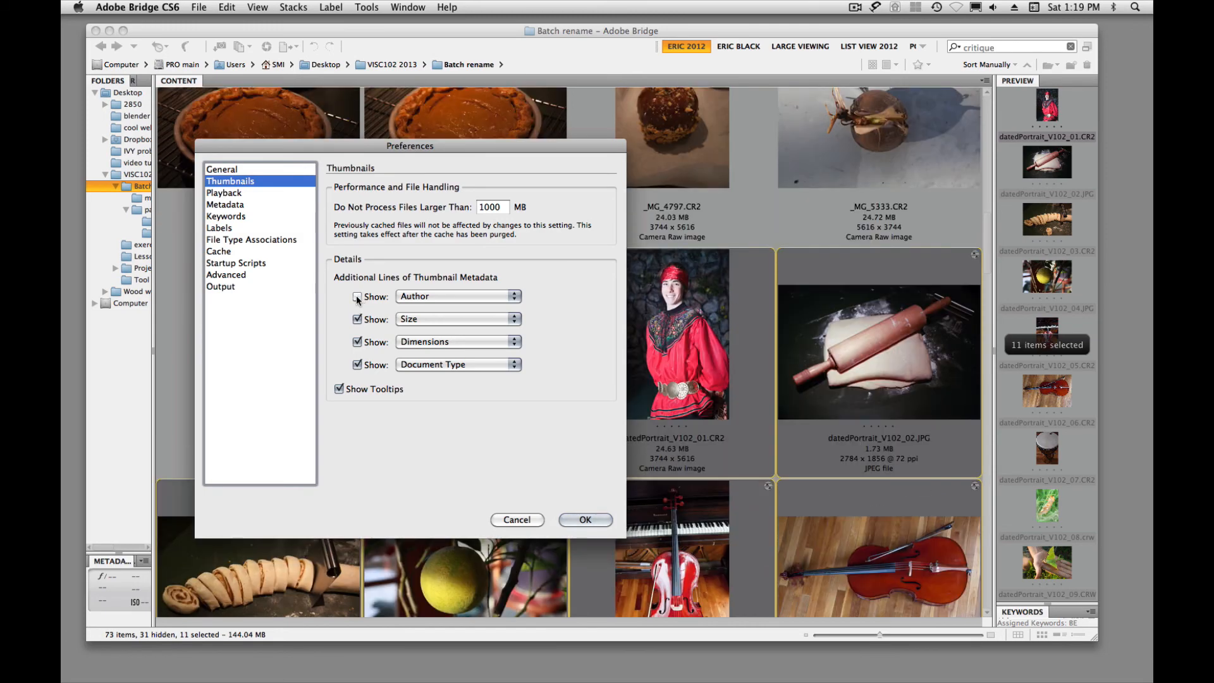
click(358, 297)
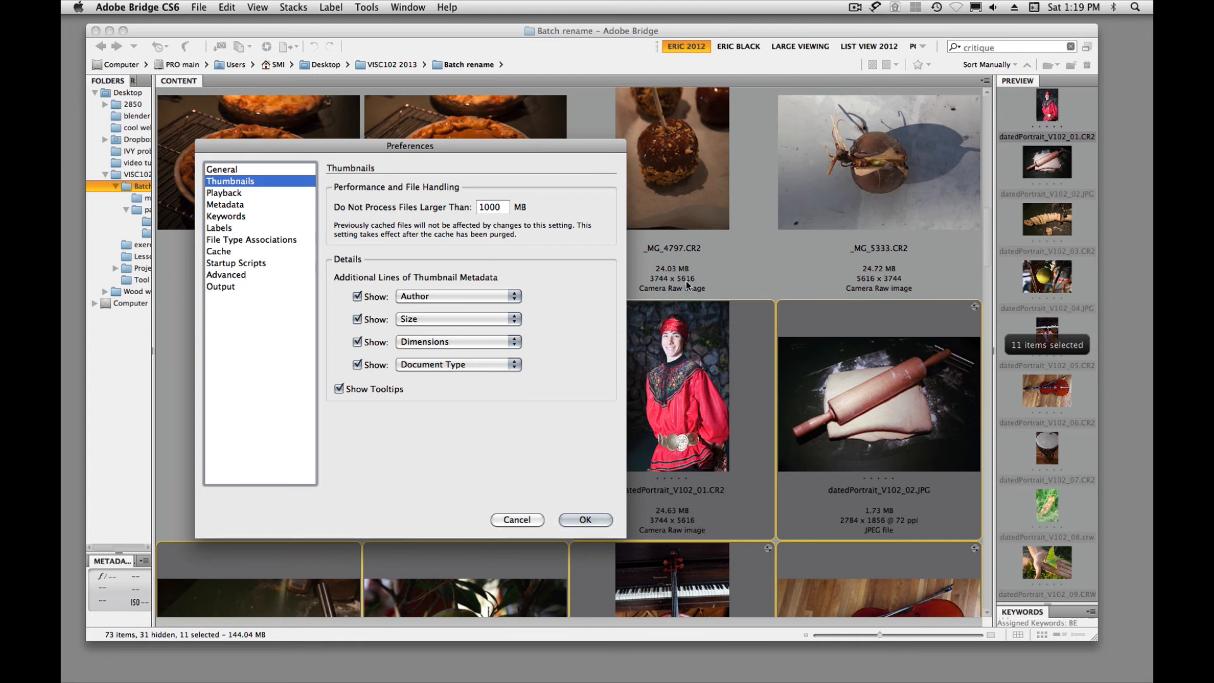
click(588, 520)
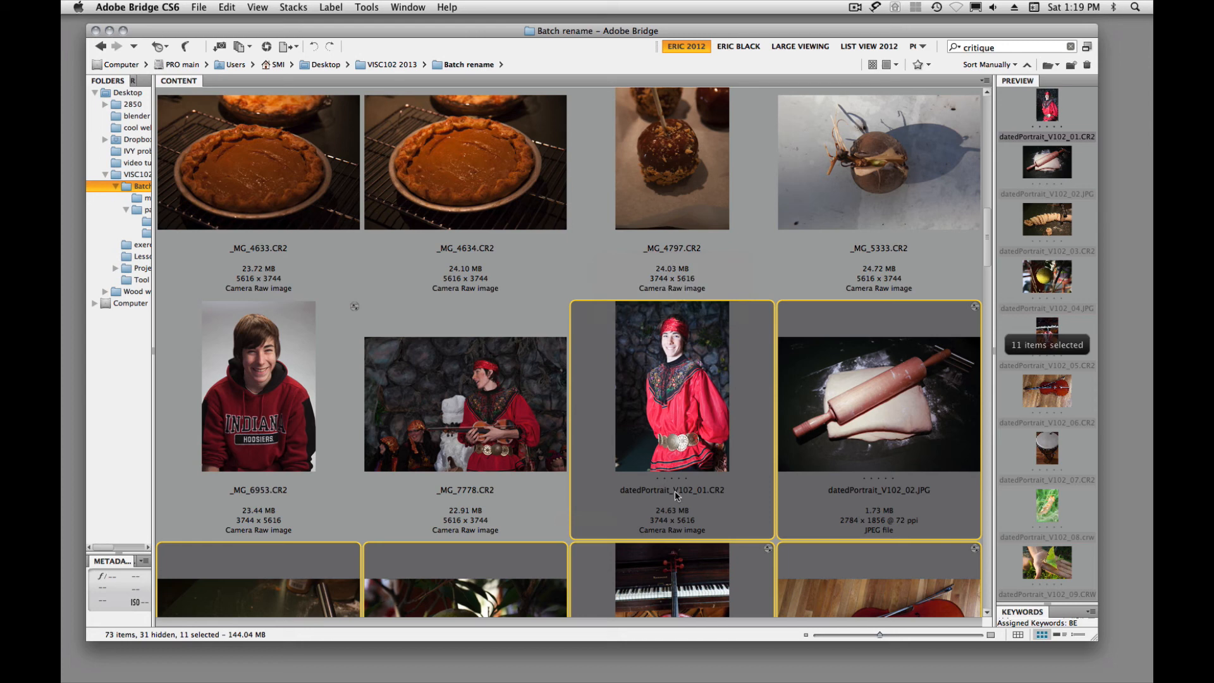
Browse from the Desktop into the VISC102 2013 folder, look inside its Projects folder, and return to VISC102 2013.
mouse_move(659, 482)
click(116, 176)
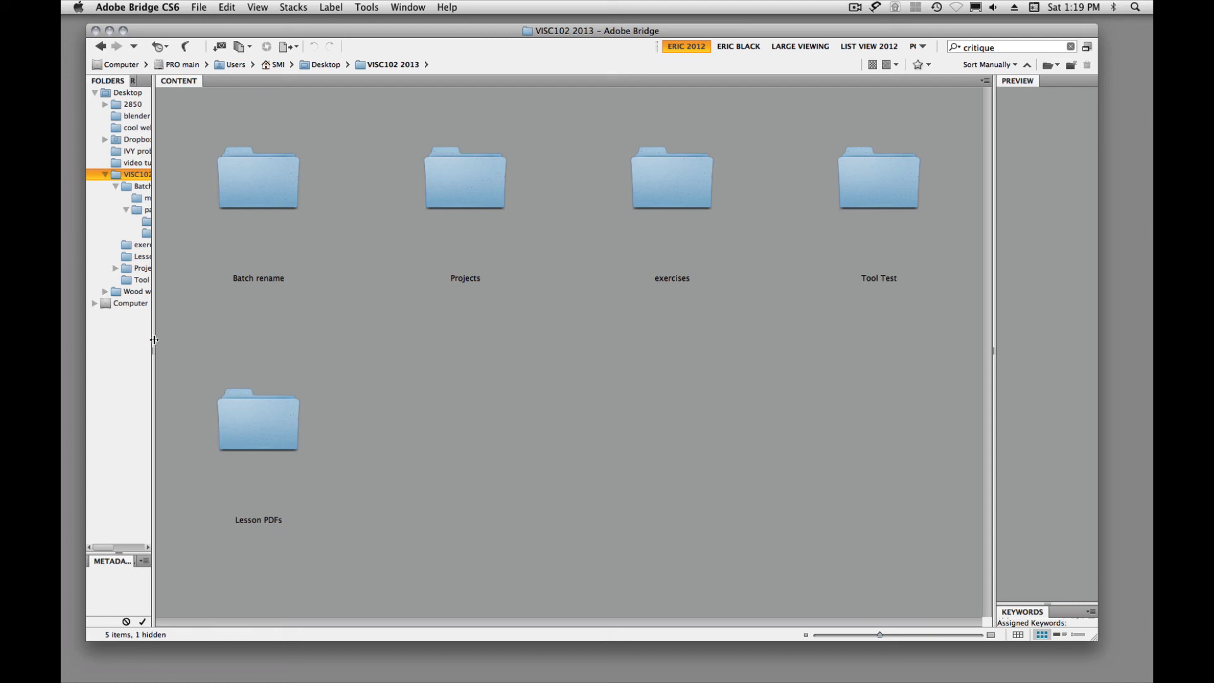
click(108, 93)
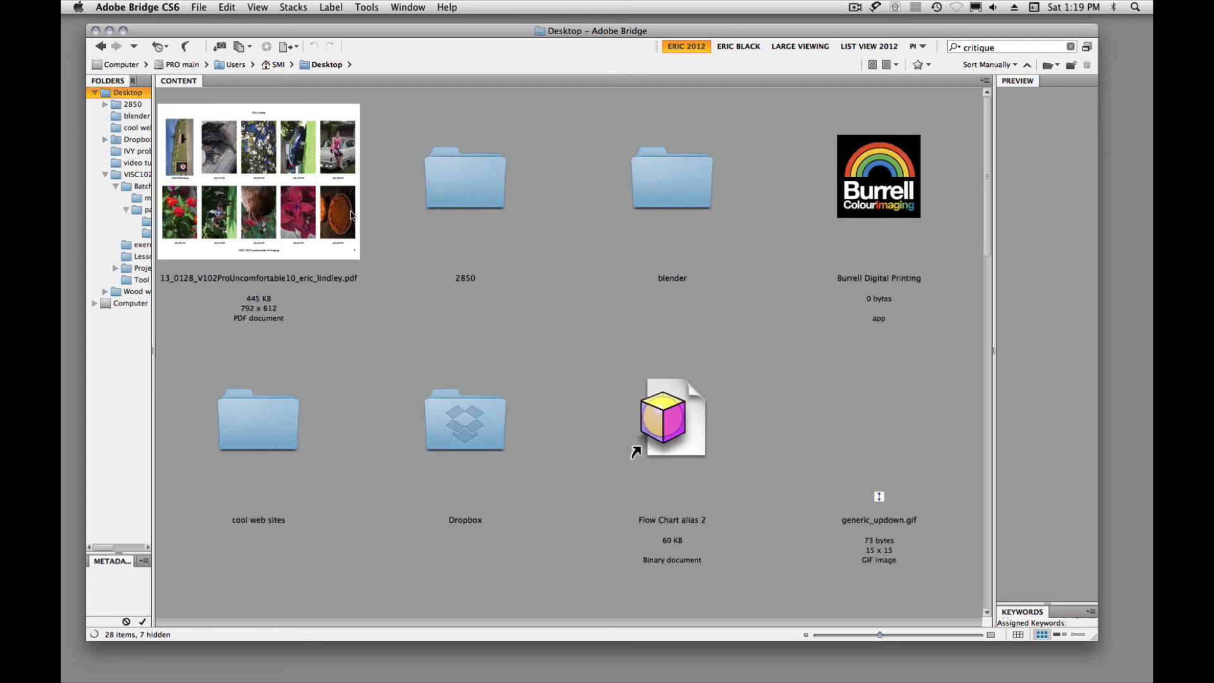
scroll(544, 313, down, 5)
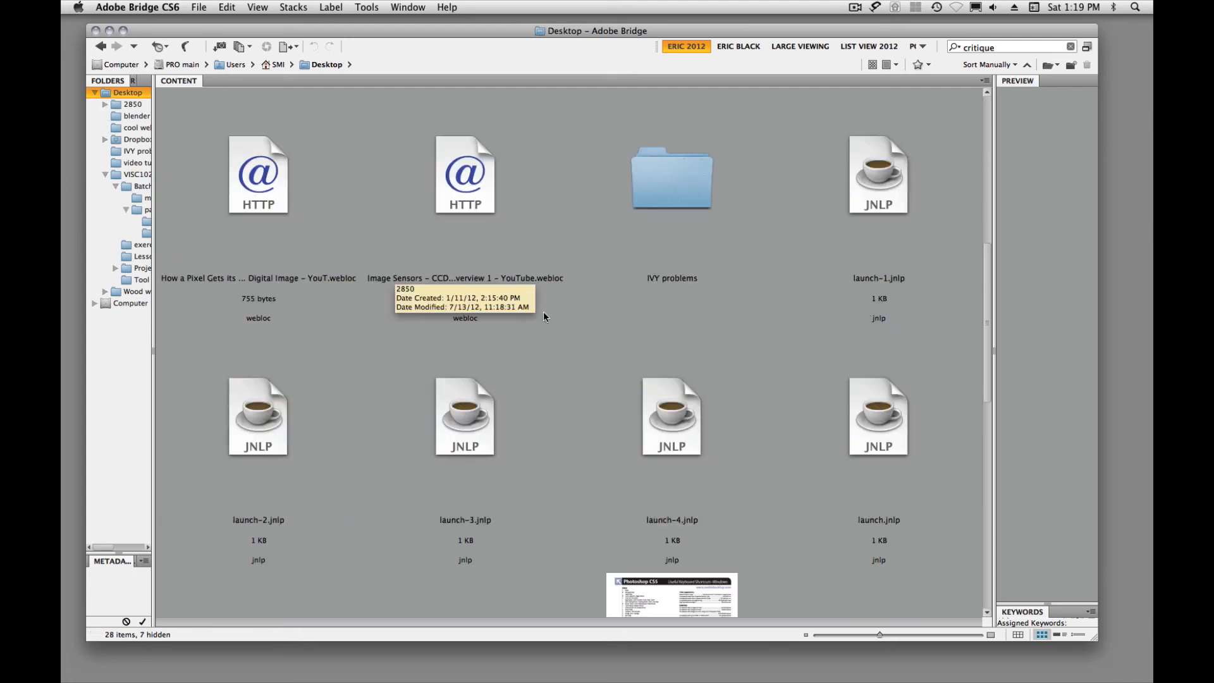
scroll(544, 311, down, 10)
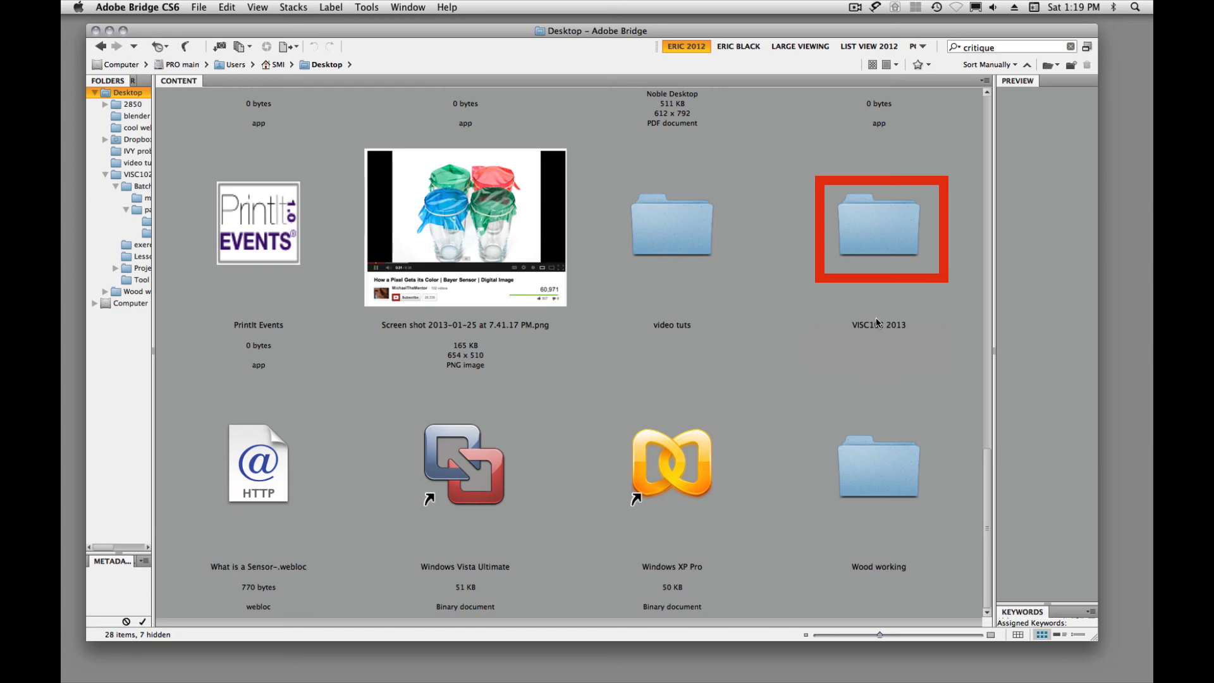
double_click(875, 209)
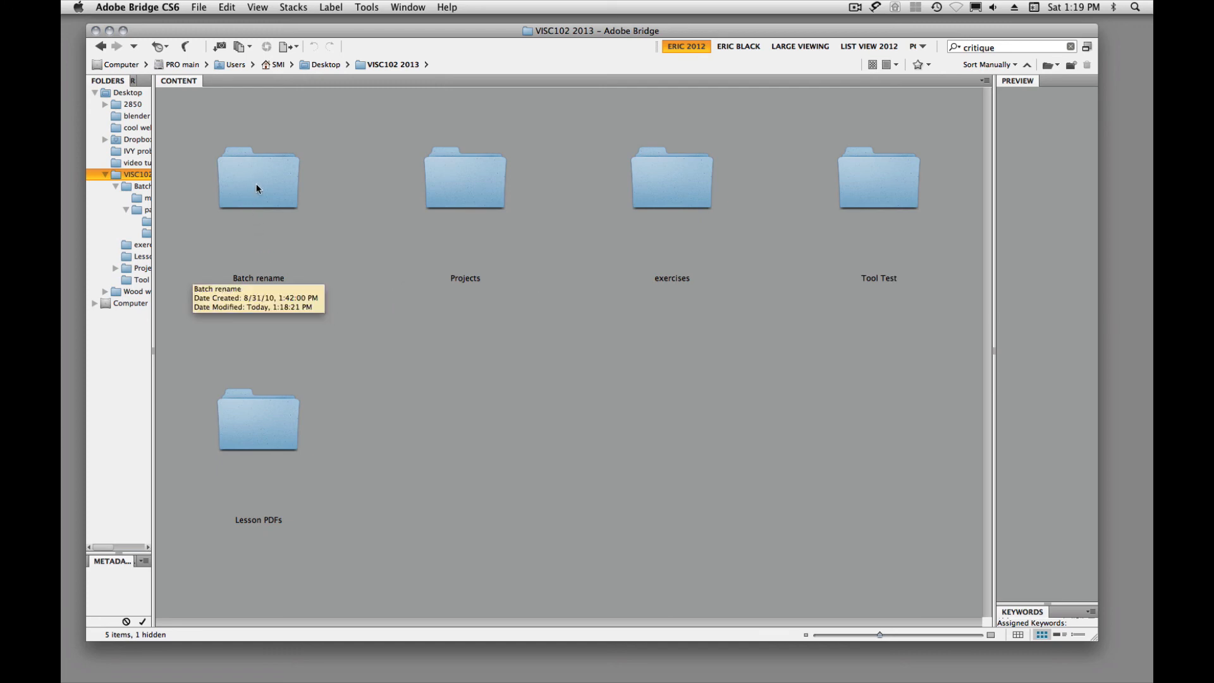
double_click(476, 187)
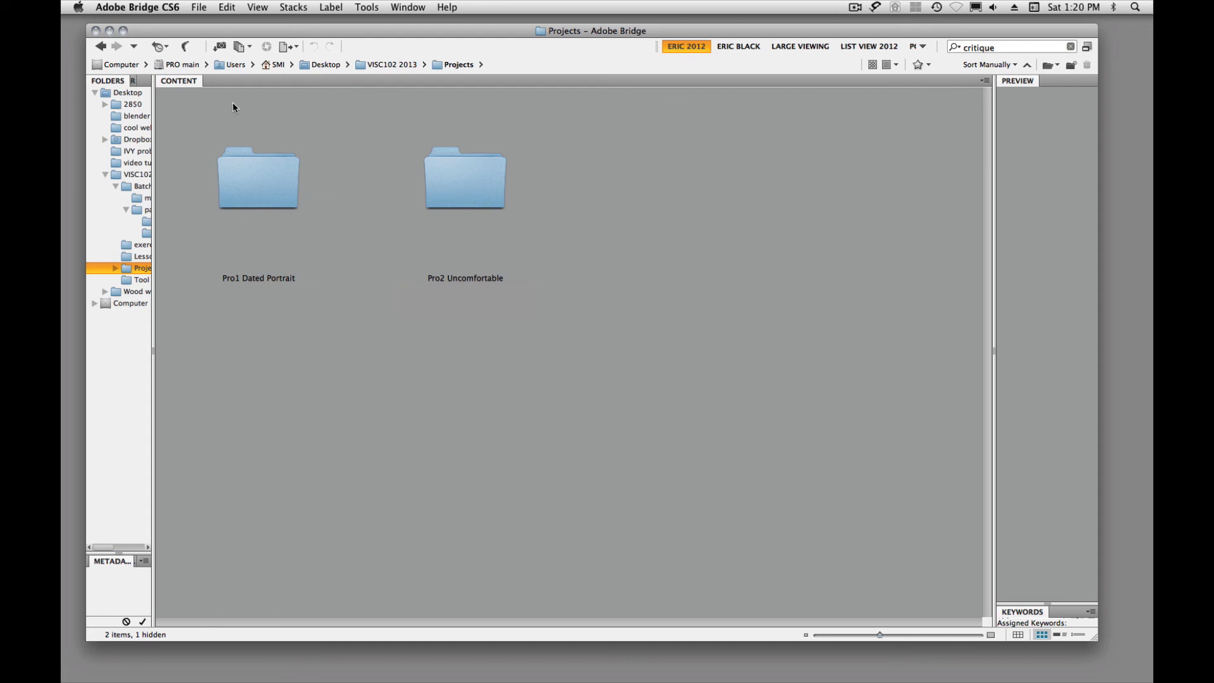
click(106, 49)
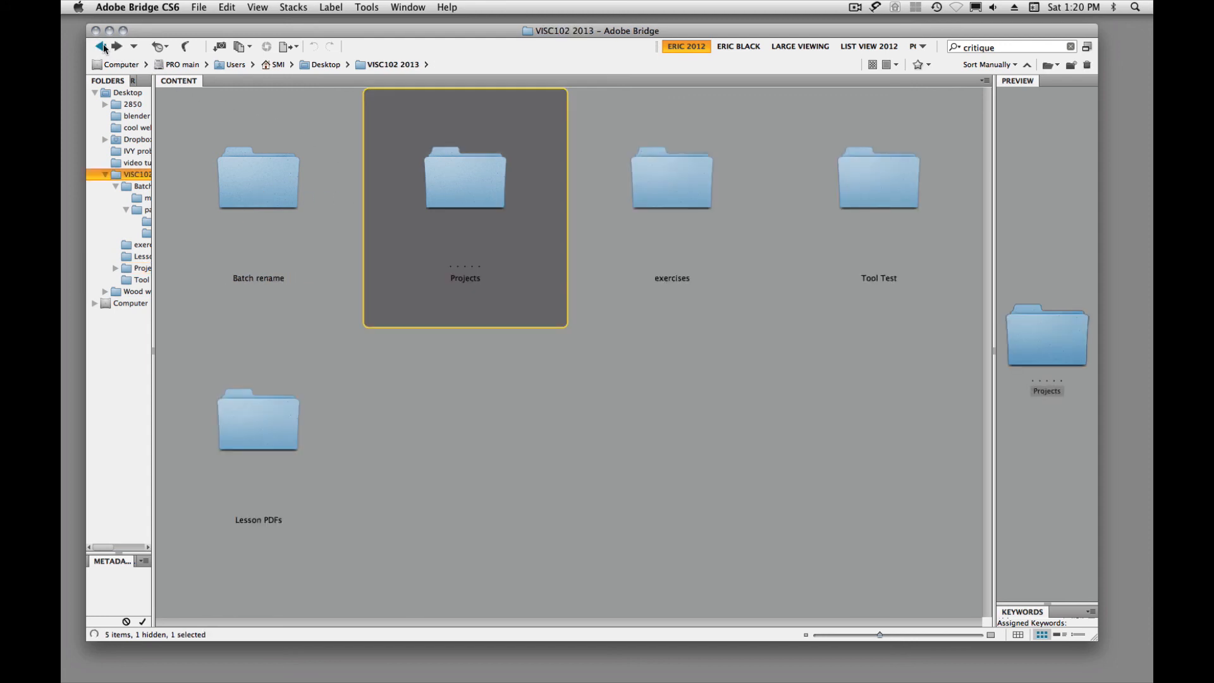